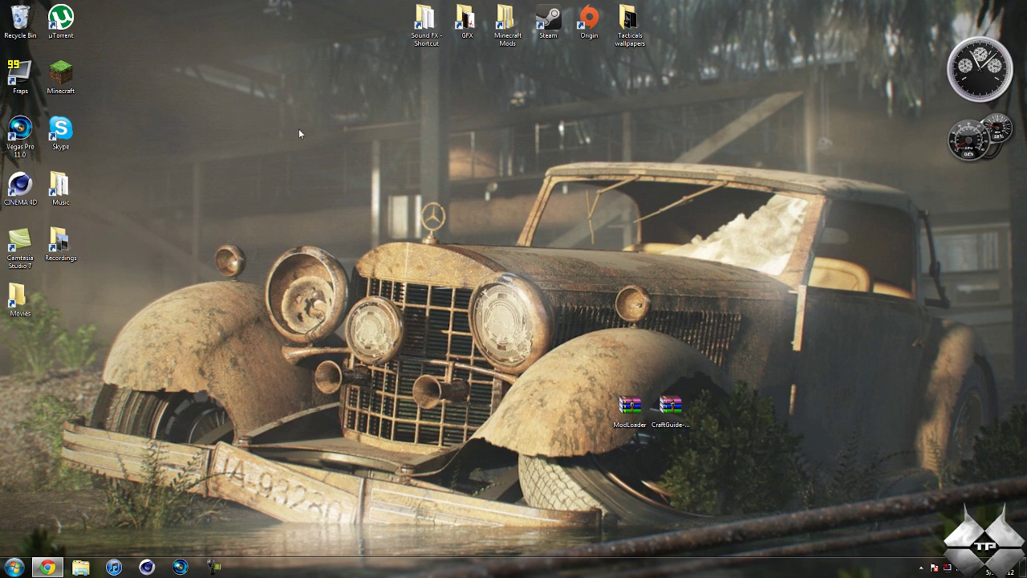
- Launch Minecraft, log in with the saved credentials, maximize the game window and load the Beautiful wonderland world
double_click(72, 71)
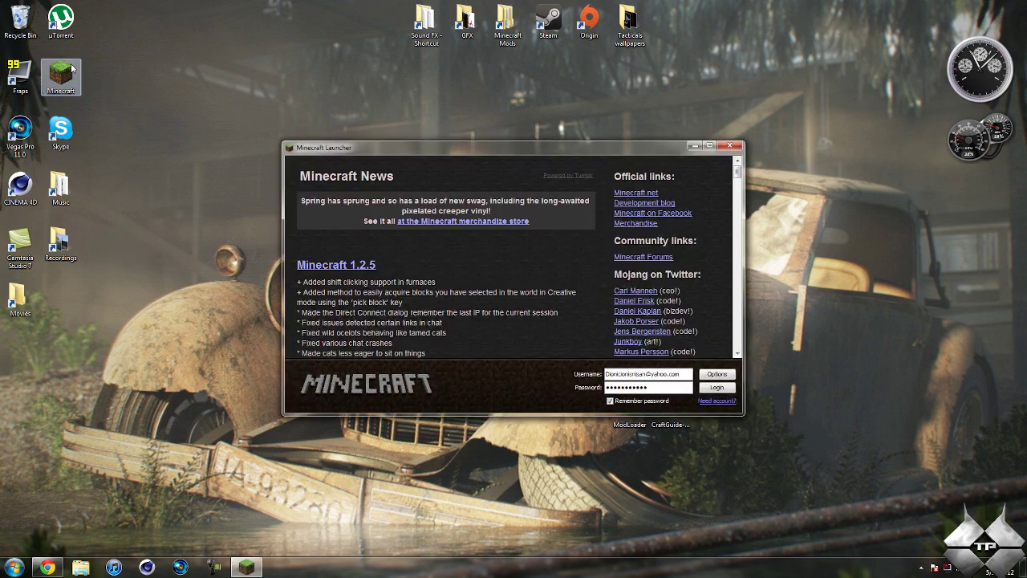
click(716, 389)
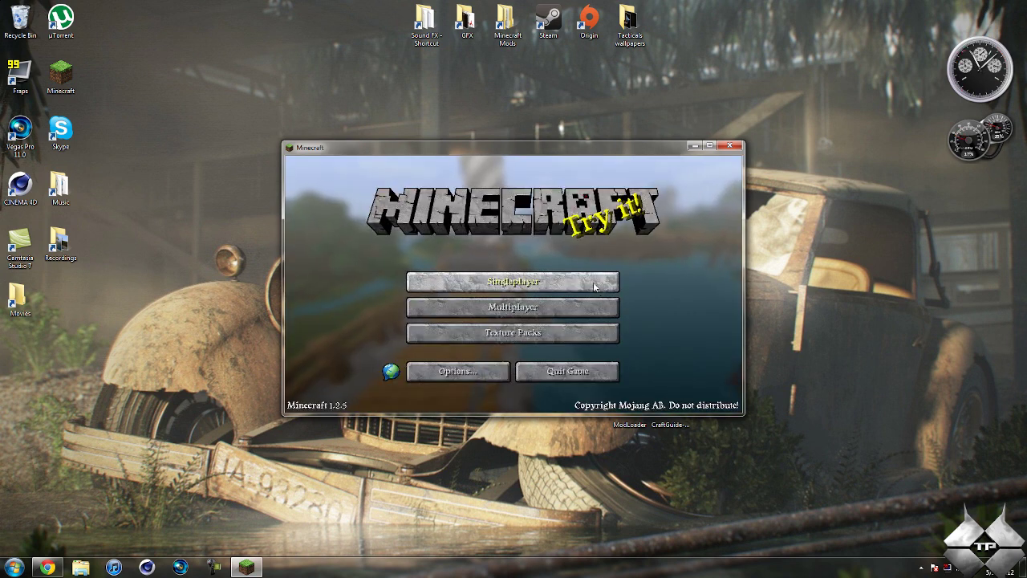
click(710, 145)
click(576, 233)
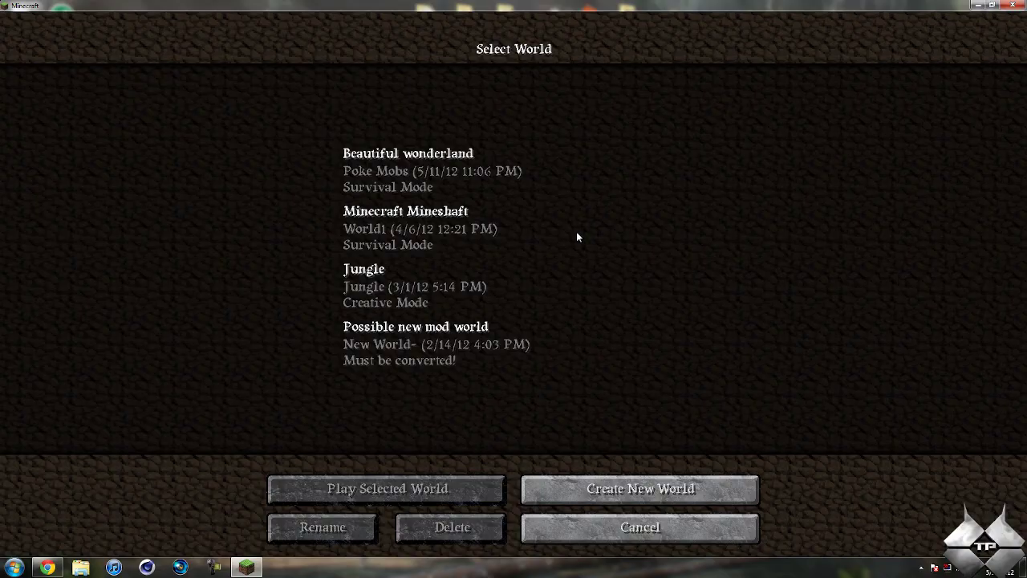
click(442, 176)
click(427, 481)
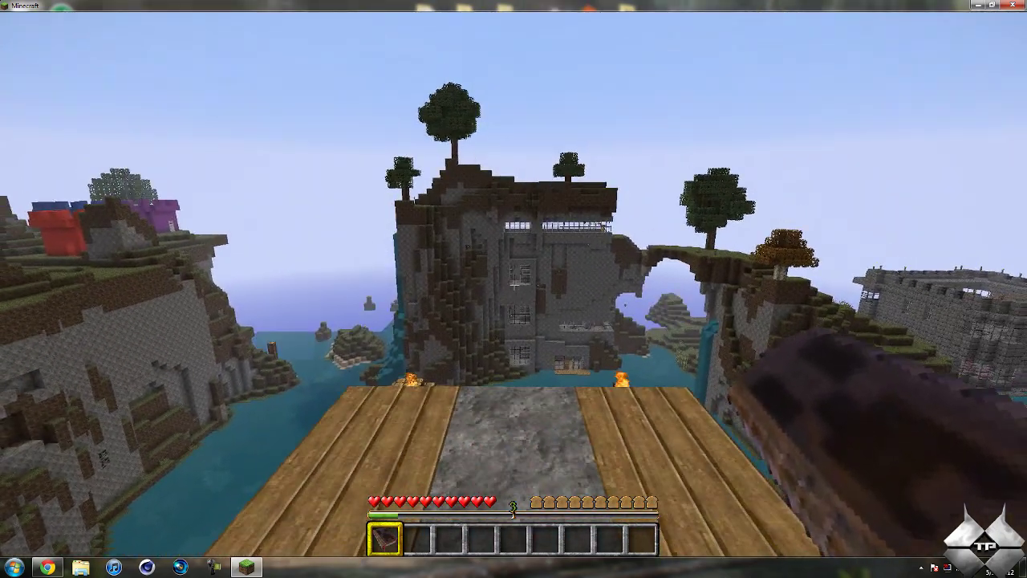
- Check the CraftGuide recipe screen and the Crafting Guide item in the player's inventory
key(g)
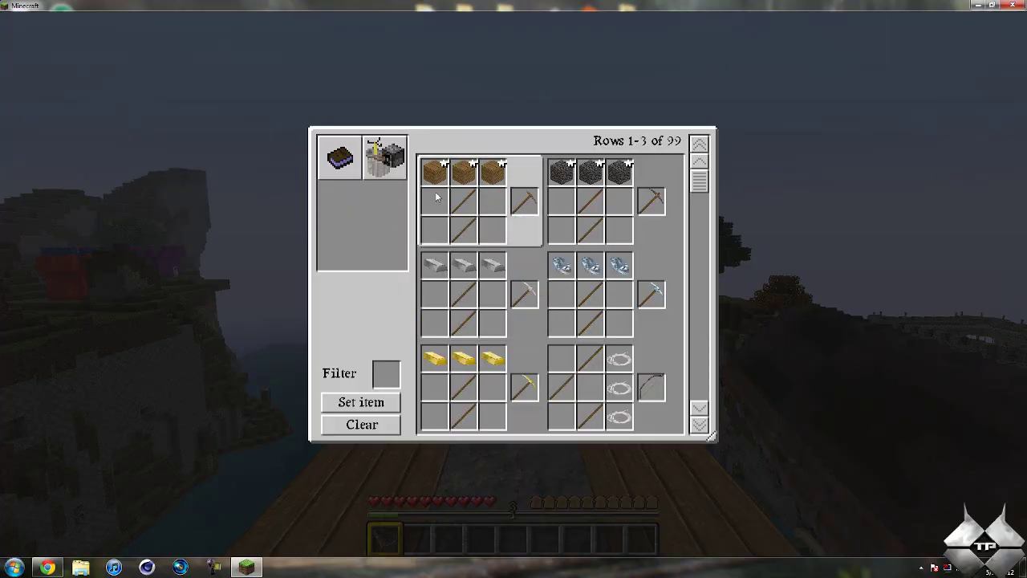
key(Escape)
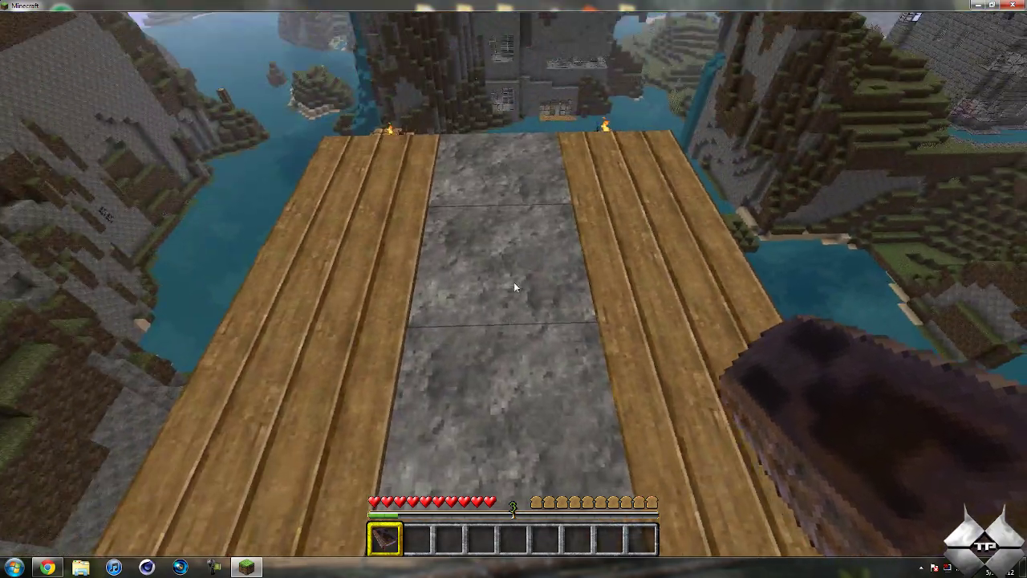
key(e)
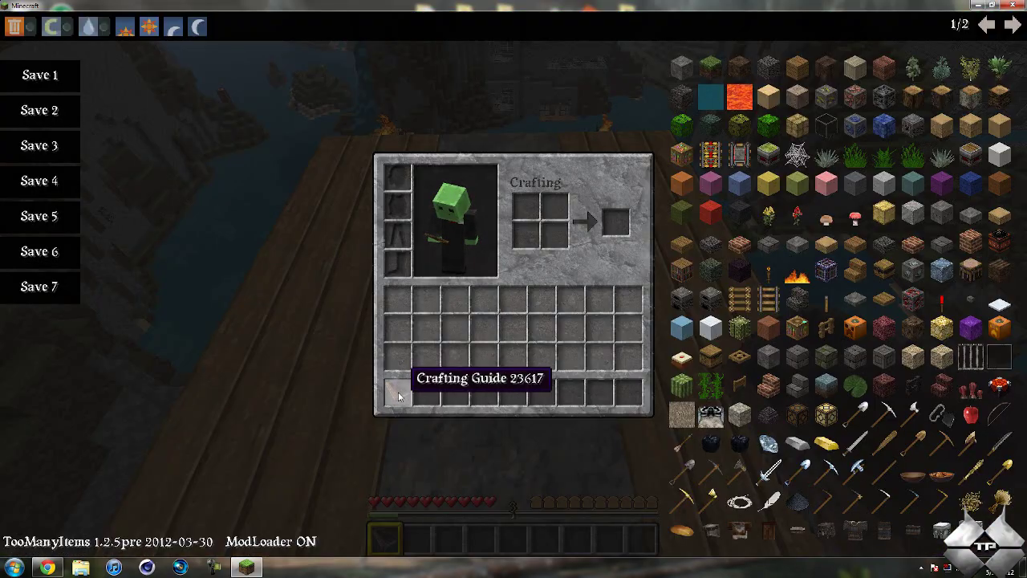
key(e)
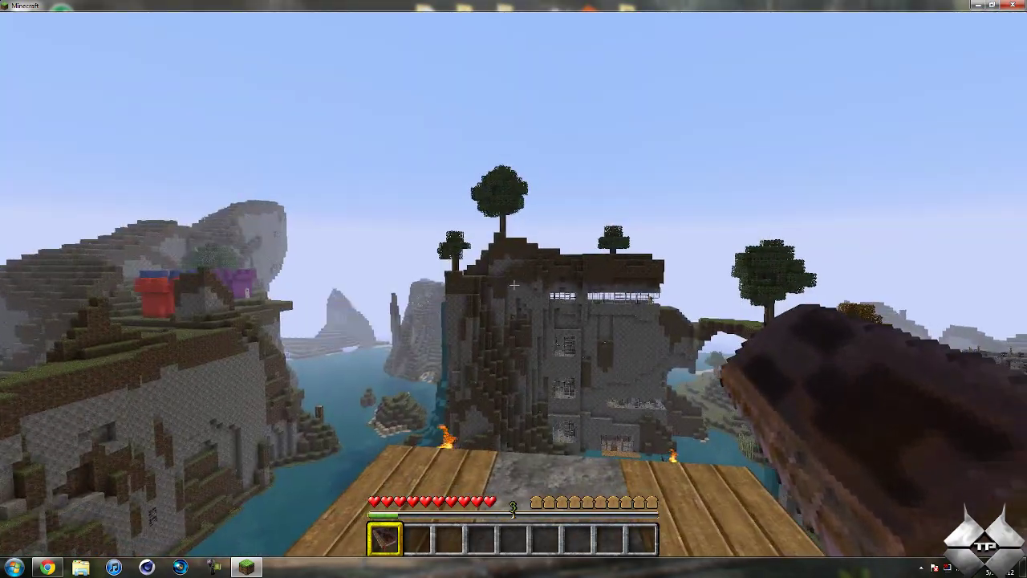
- Open the held Crafting Guide and browse the recipe list to its last rows and back to the start
right_click(514, 285)
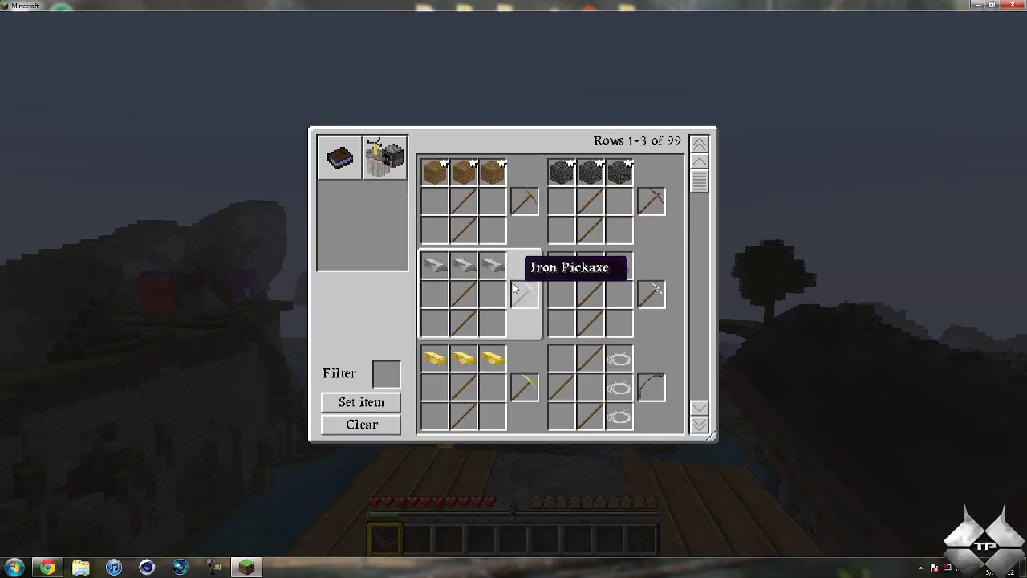
drag(701, 180, 699, 392)
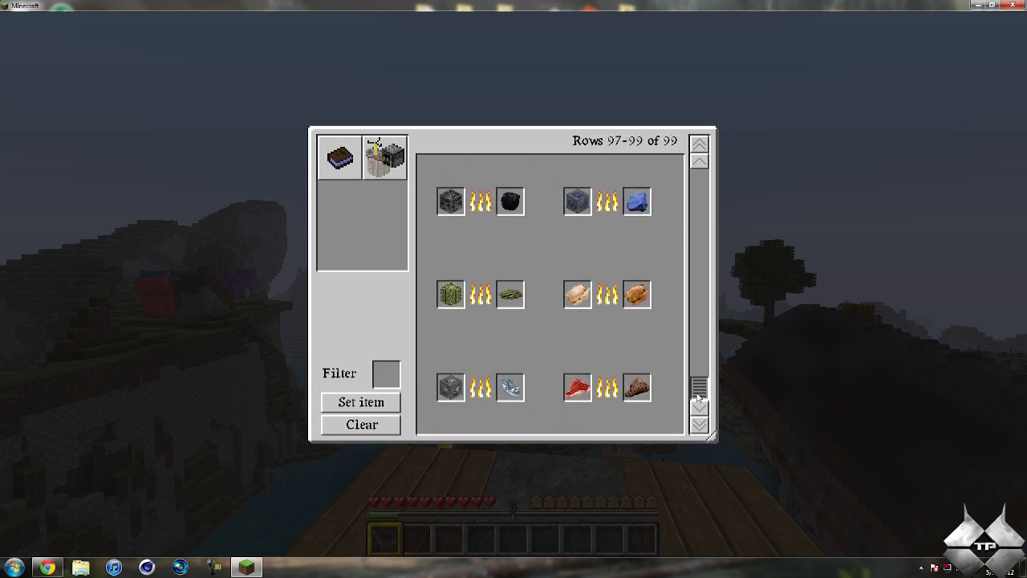
drag(700, 389, 701, 170)
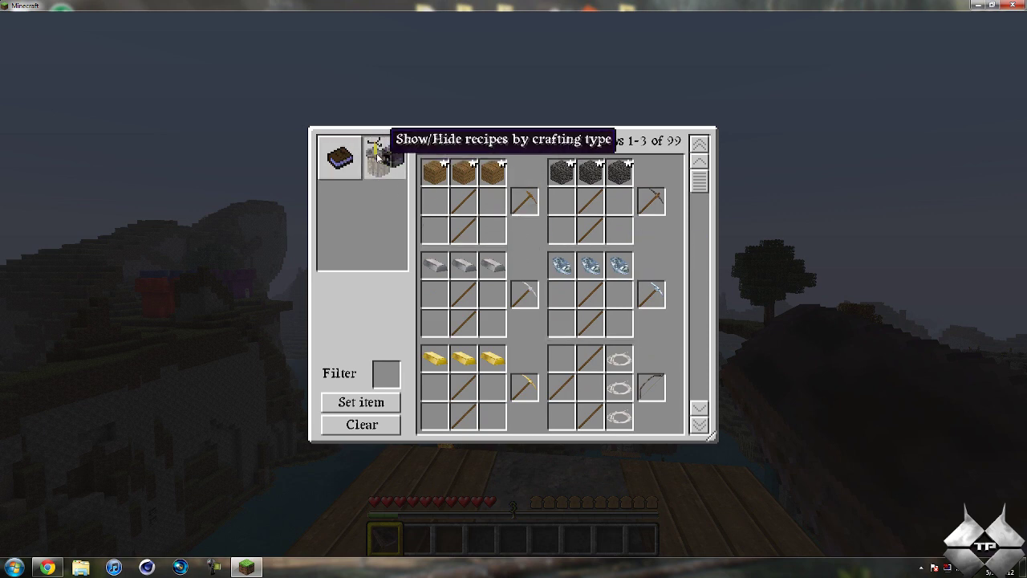
- Try the hide and show-only filters on crafting table recipes, restore both crafting types and return to the recipe list
click(375, 154)
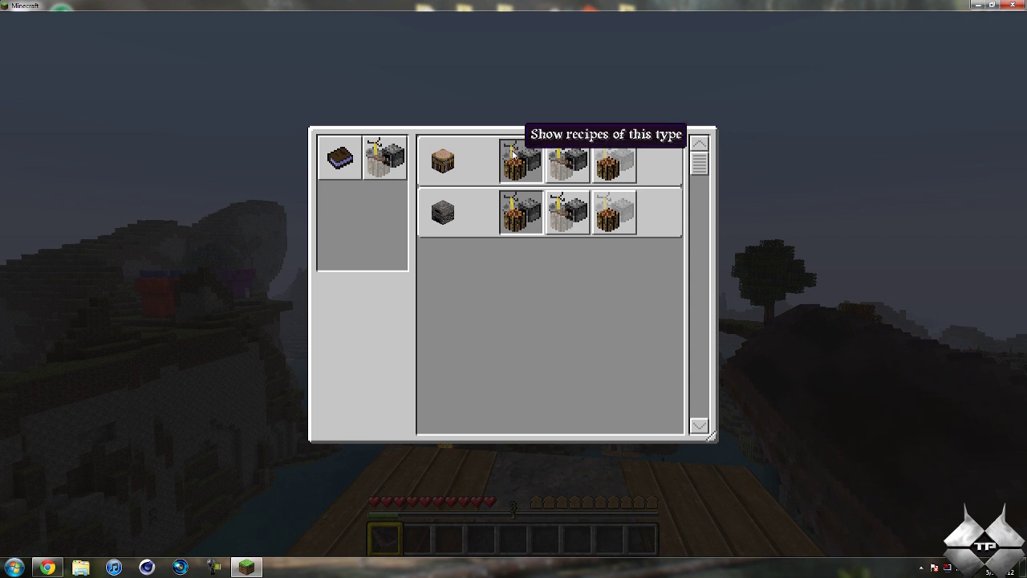
click(572, 162)
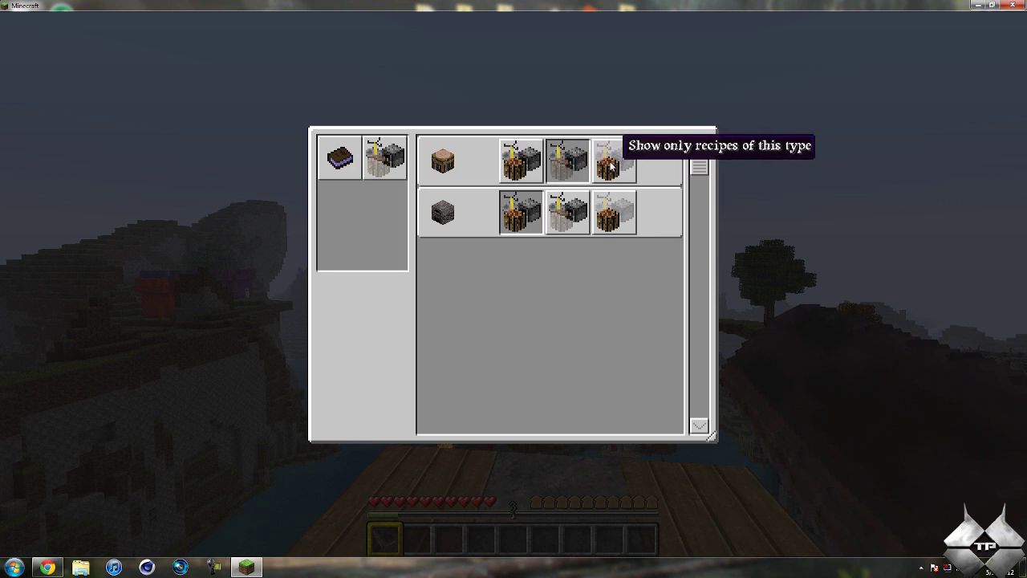
click(610, 164)
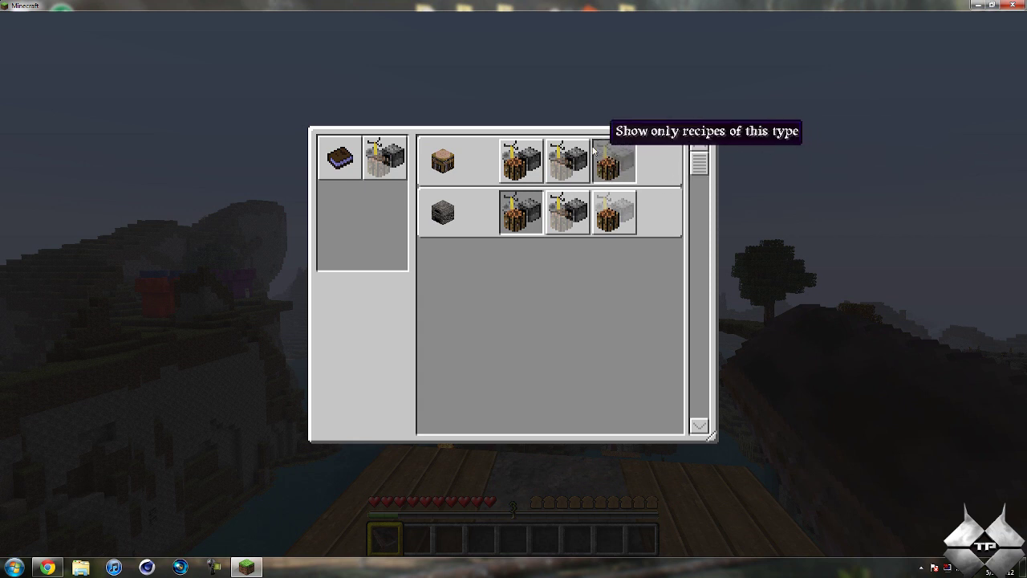
click(622, 172)
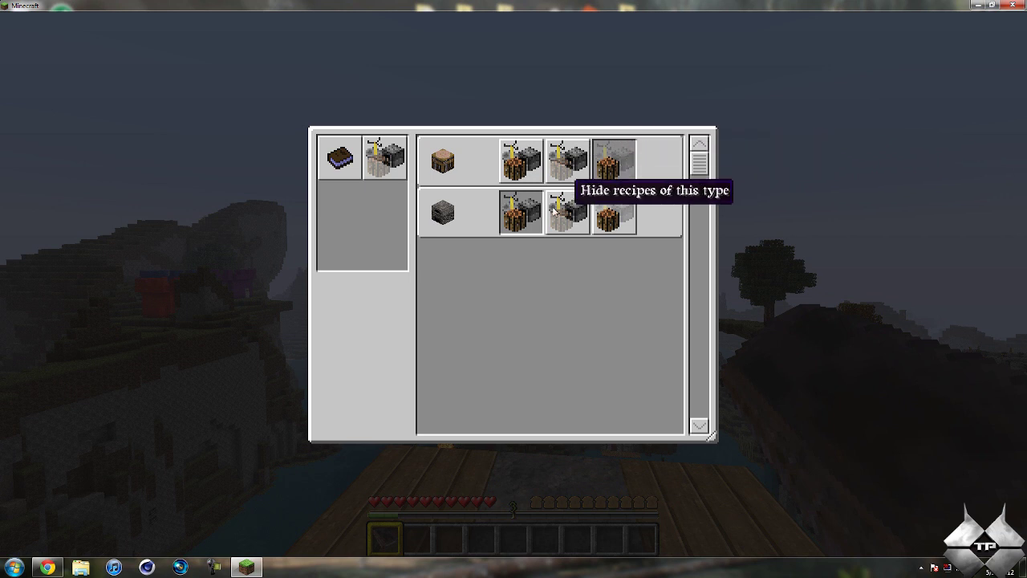
click(552, 214)
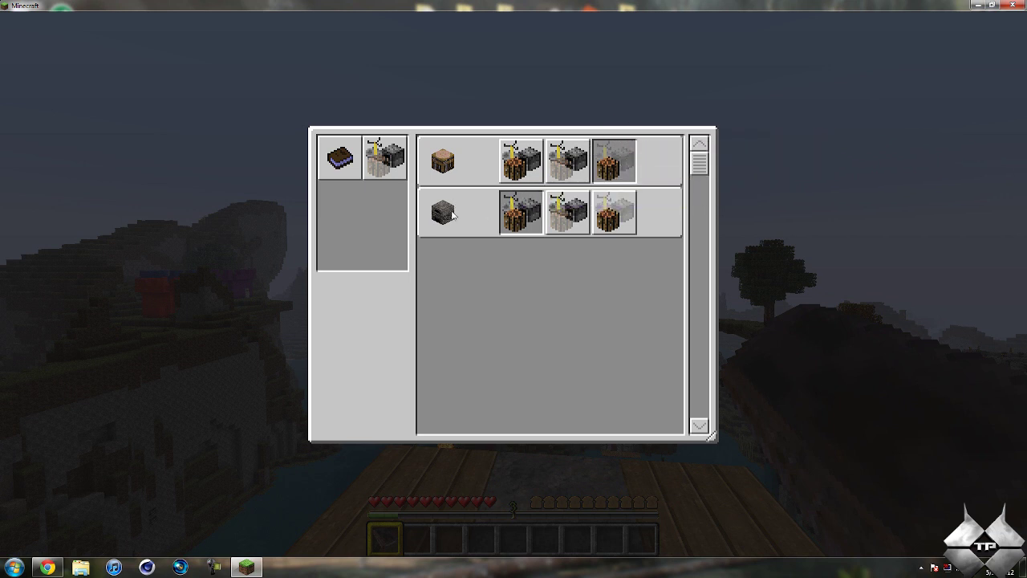
click(566, 214)
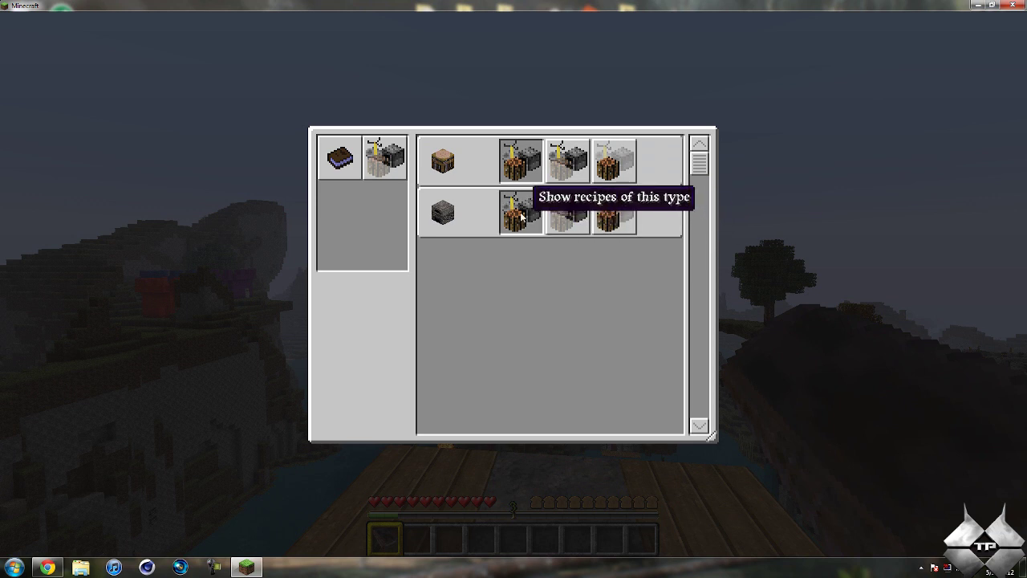
click(325, 173)
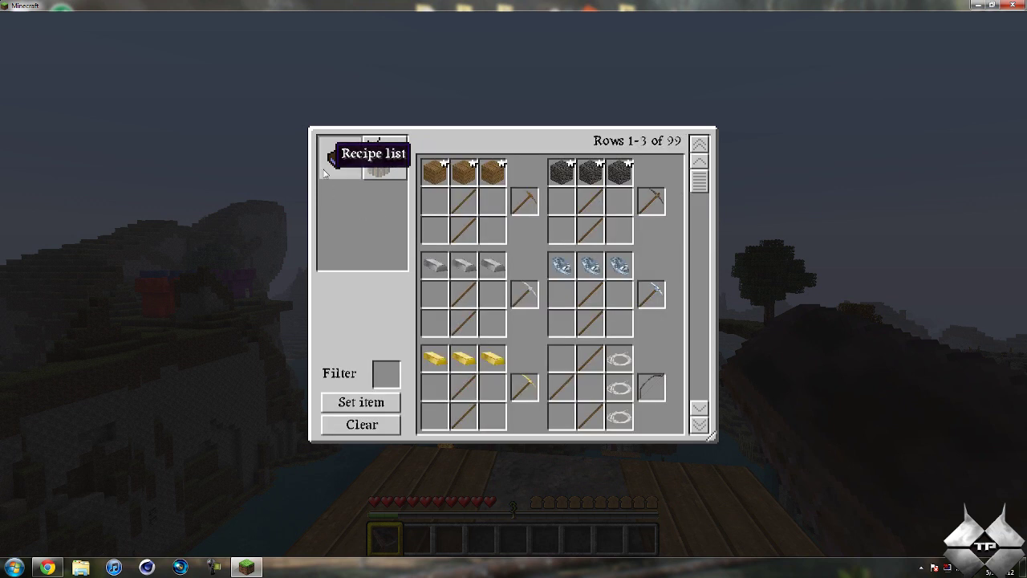
- Filter the recipes by the Crafting Guide item to view how it is crafted
click(375, 406)
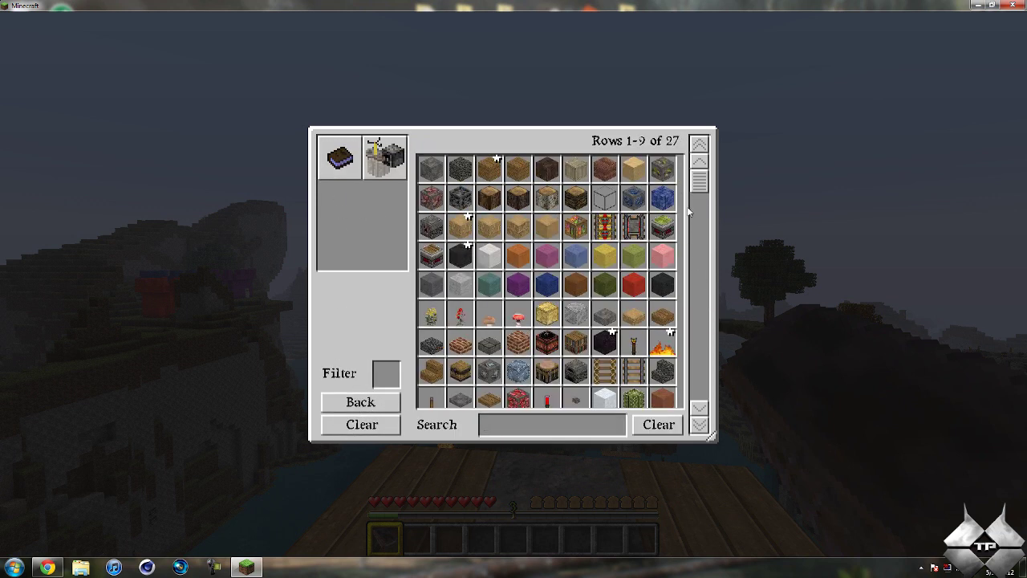
drag(698, 185, 685, 397)
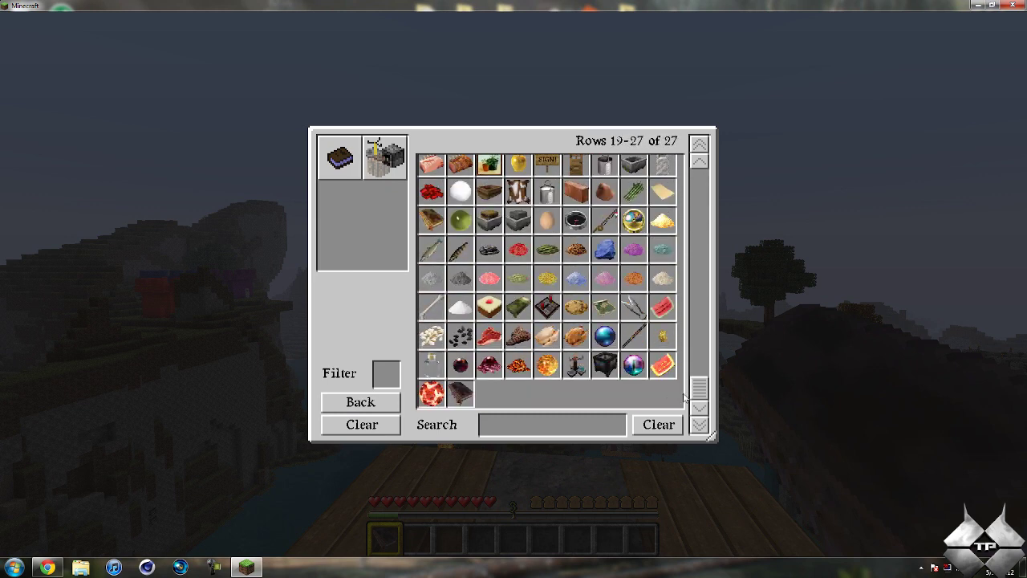
click(458, 392)
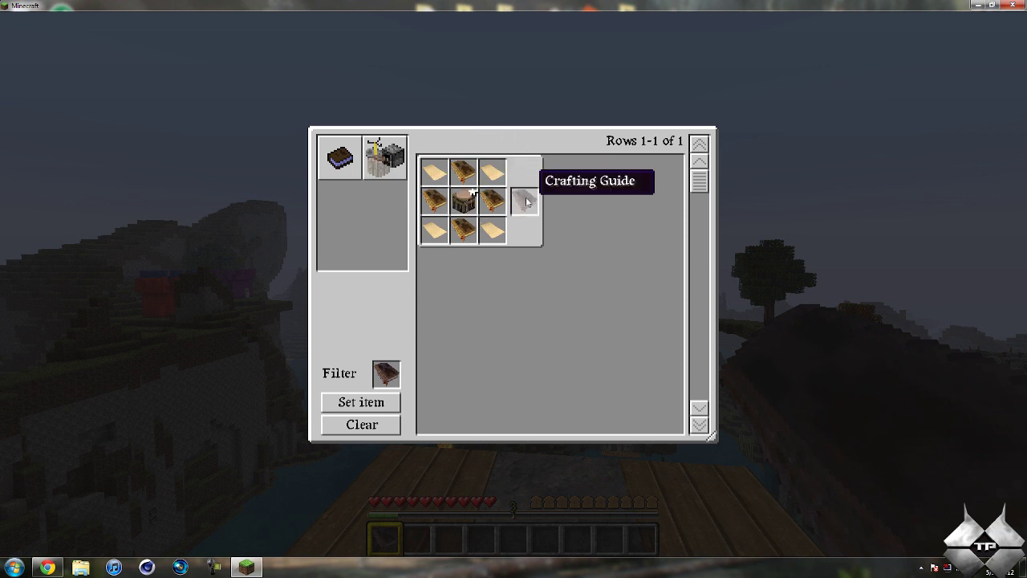
- Clear the item filter, search the item list for "Diamond" and filter the recipes by diamond ore
click(386, 405)
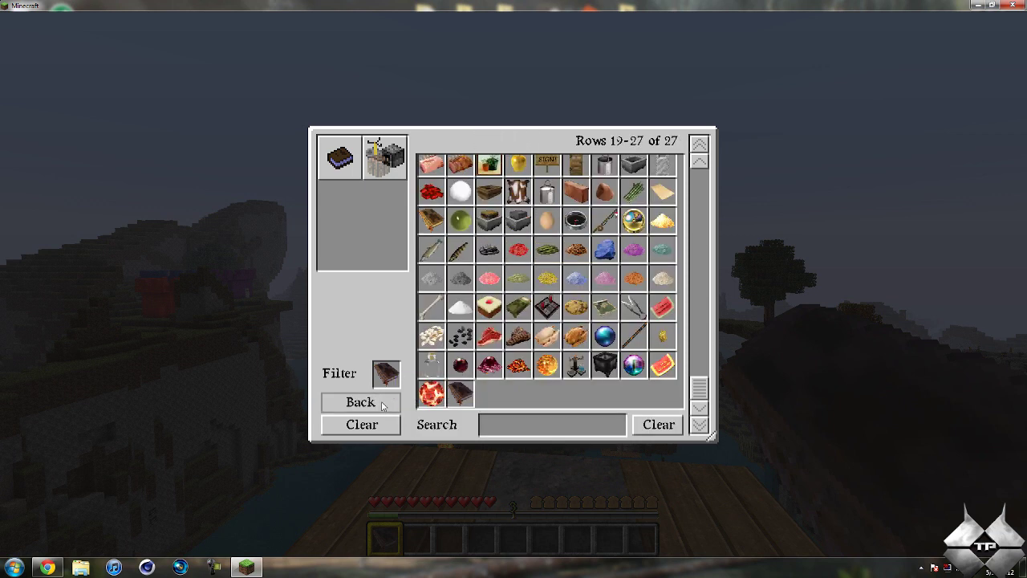
click(388, 375)
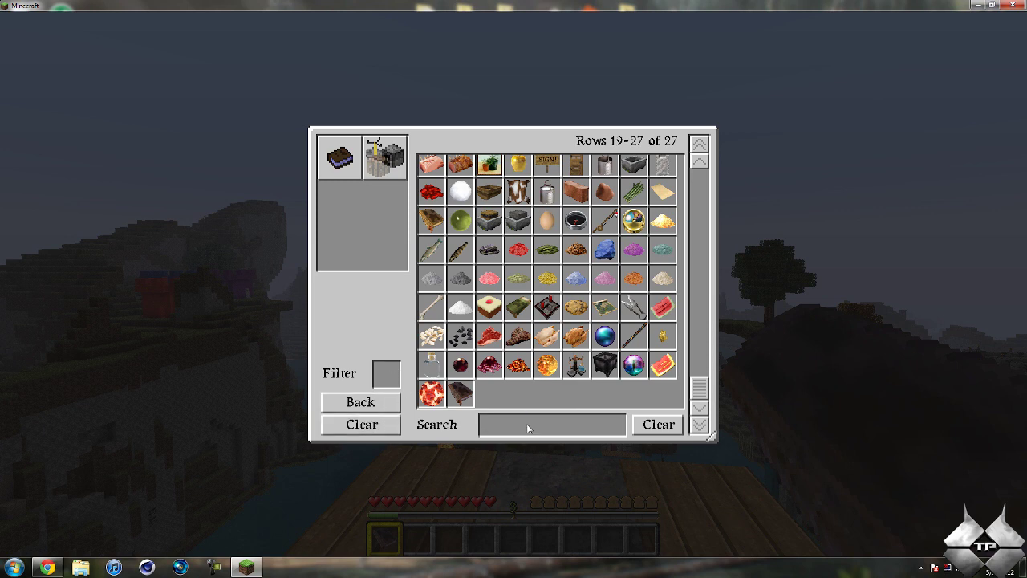
text(Di)
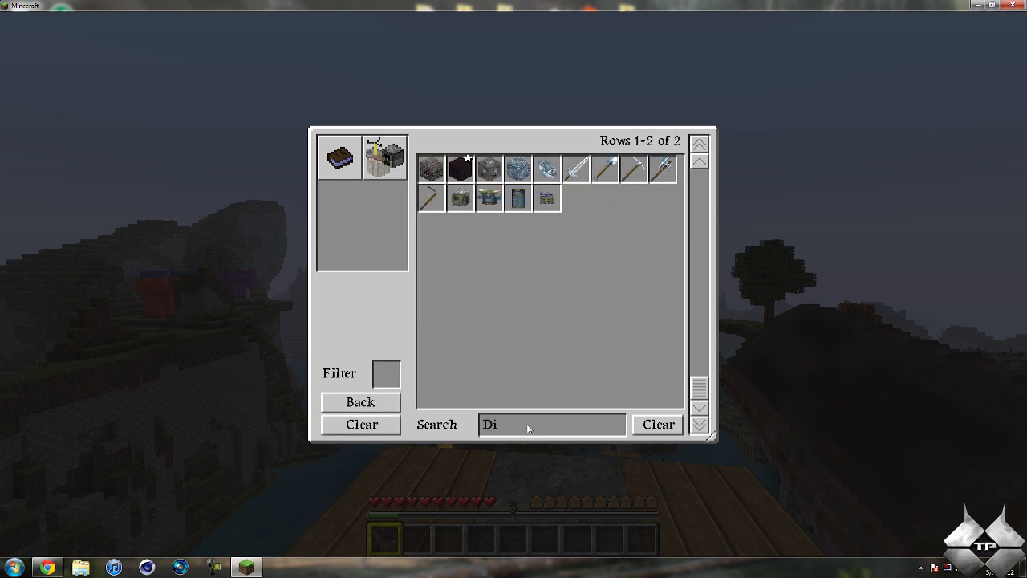
text(amond)
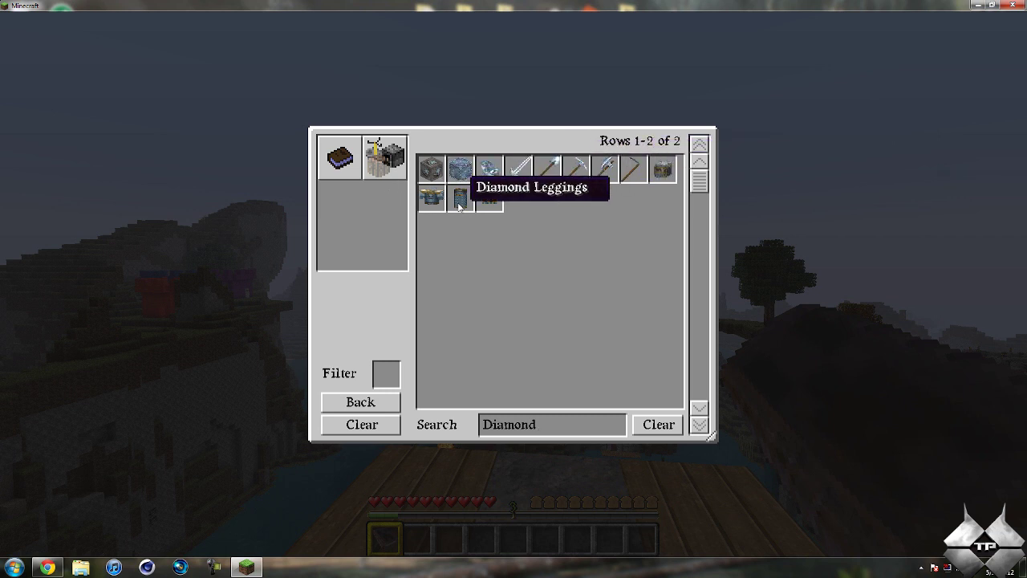
click(422, 165)
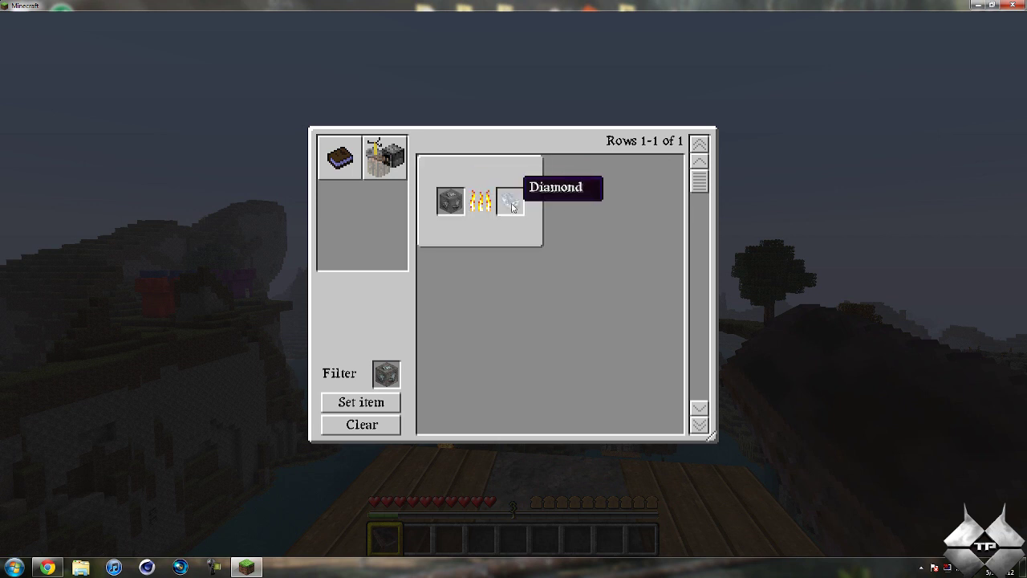
- Close the guide, leave the world to the title screen and quit the game
key(Escape)
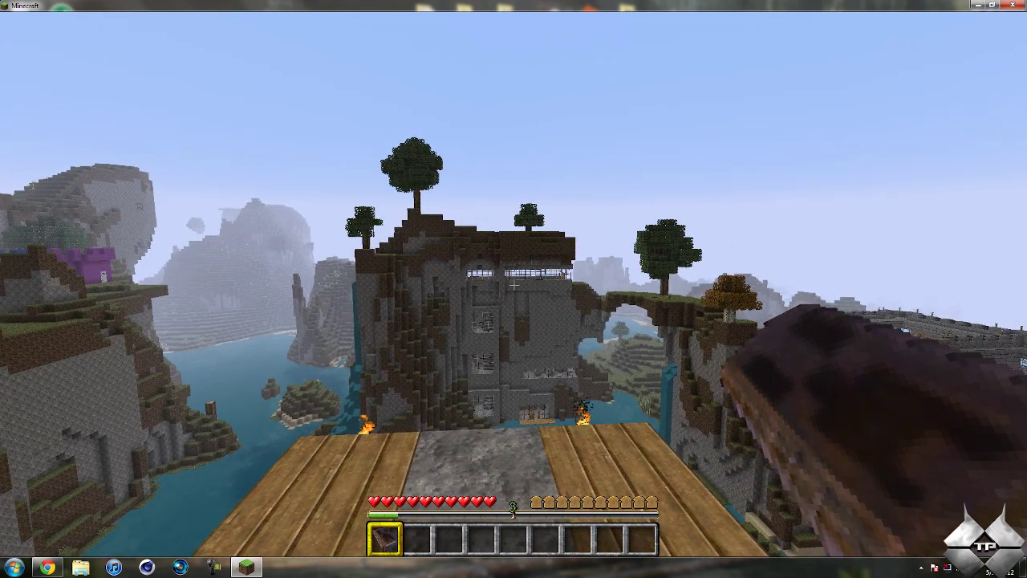
key(Escape)
click(520, 329)
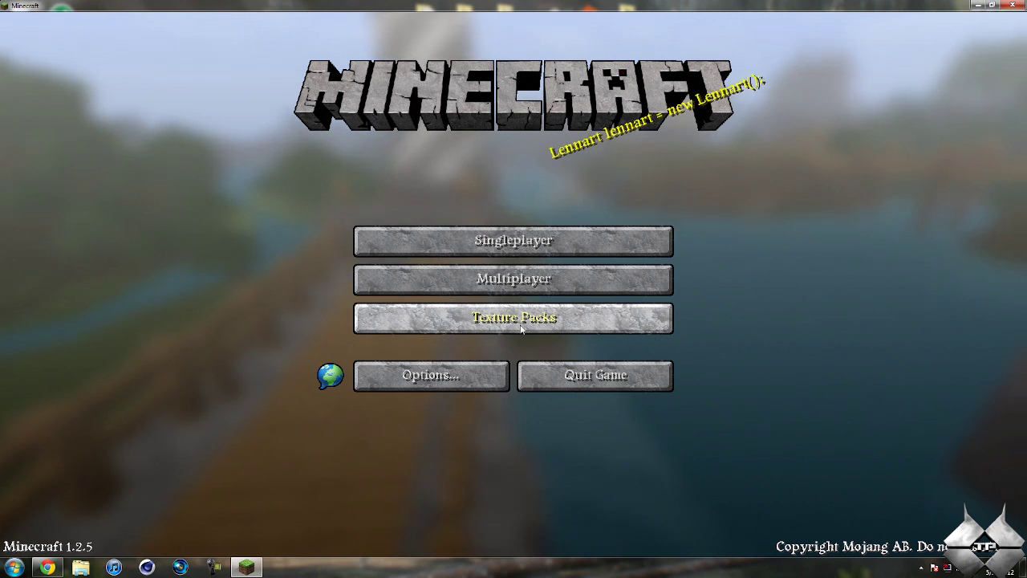
click(554, 389)
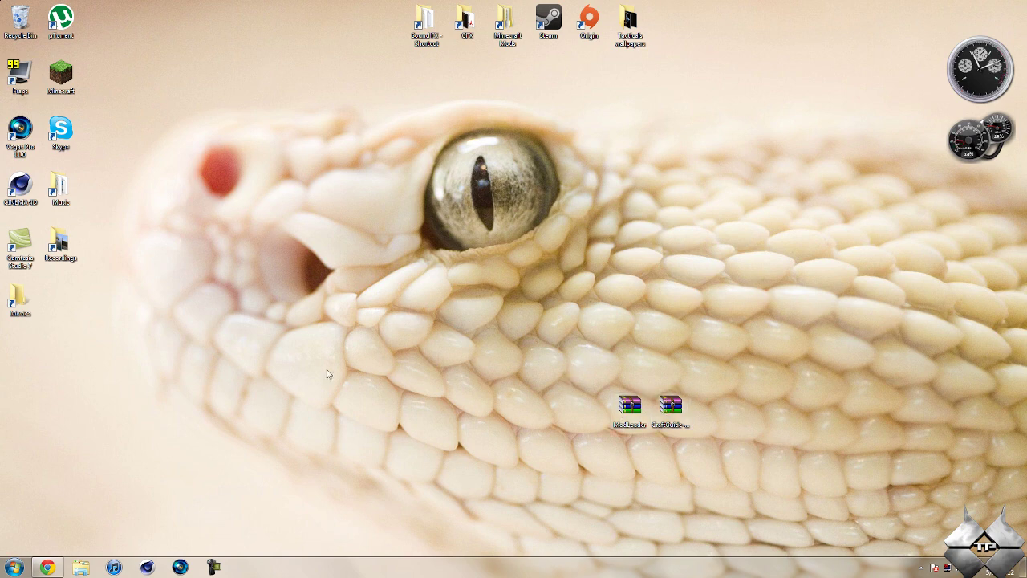
- Switch to Chrome and read through the CraftGuide forum post, examining its screenshots and feature descriptions
click(48, 567)
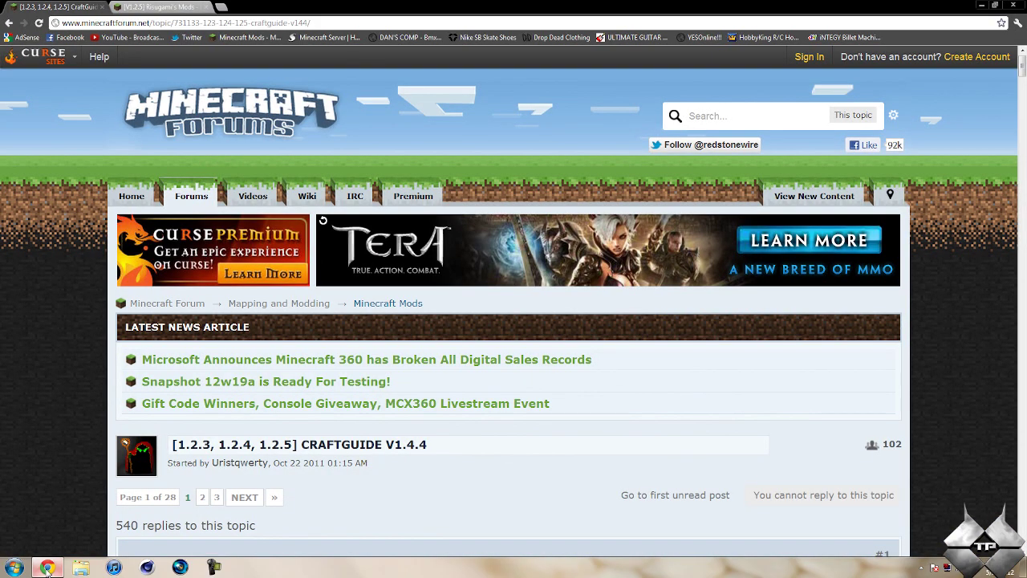
click(158, 7)
click(61, 6)
scroll(438, 256, down, 5)
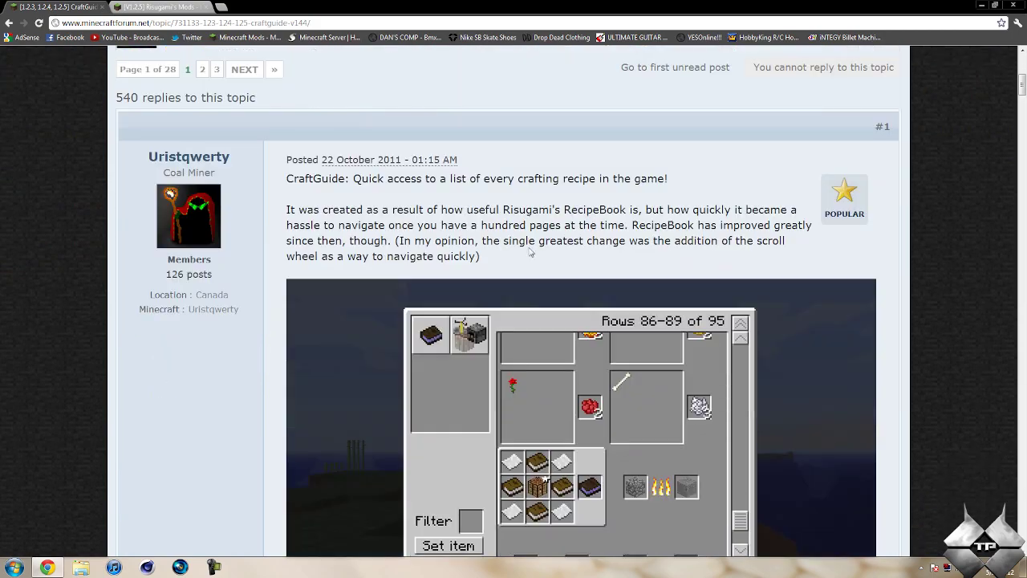
scroll(530, 252, down, 2)
scroll(554, 253, up, 1)
scroll(584, 254, down, 2)
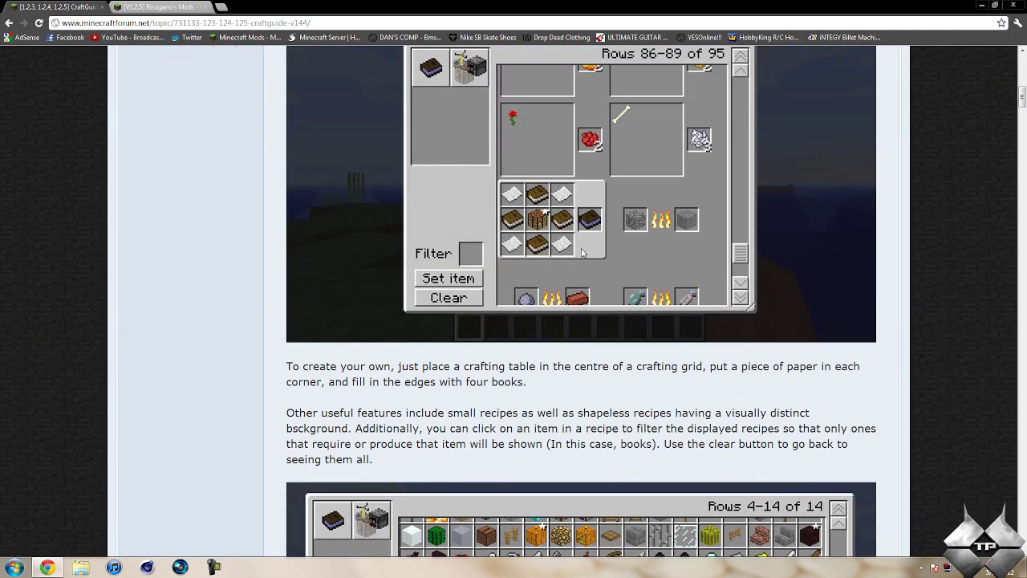
scroll(584, 254, down, 3)
scroll(495, 257, down, 3)
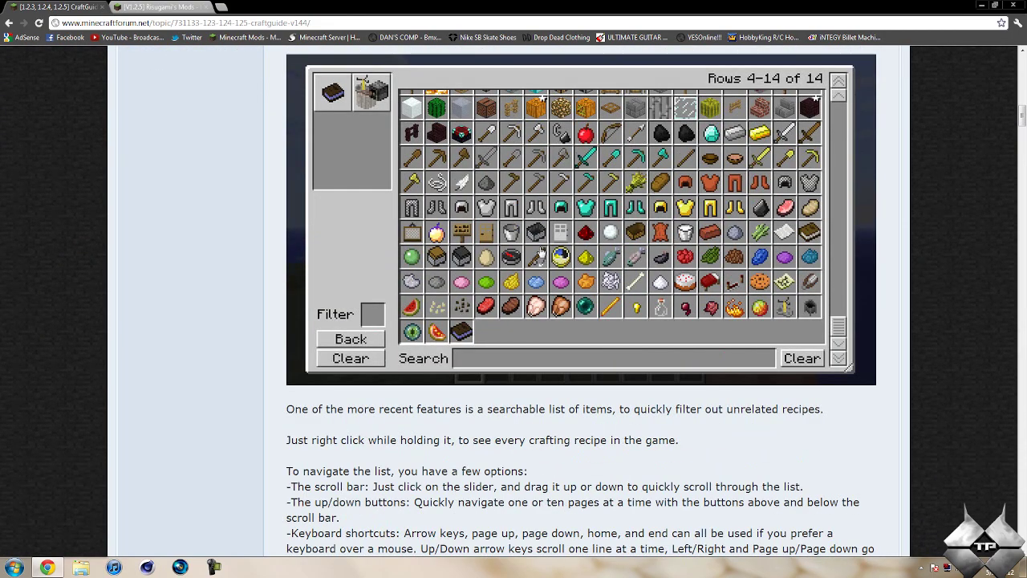
scroll(542, 252, down, 1)
scroll(541, 252, down, 1)
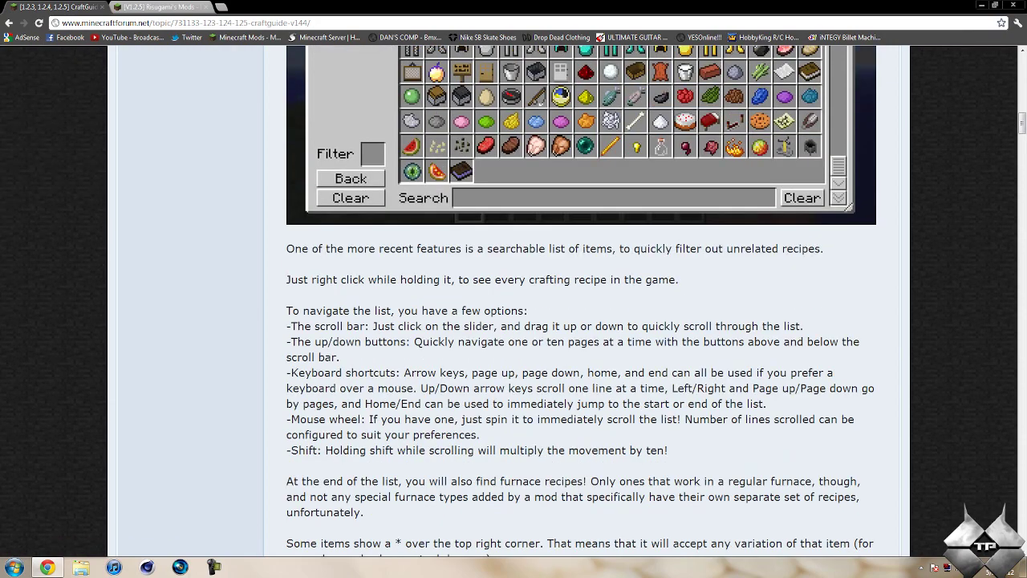
scroll(541, 252, down, 3)
scroll(541, 252, down, 3)
scroll(542, 252, down, 3)
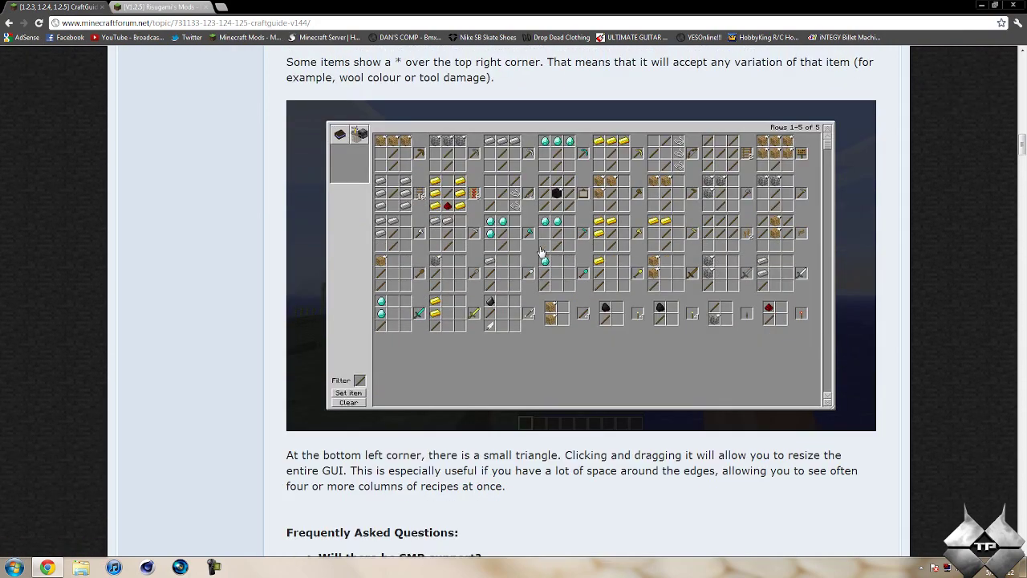
scroll(542, 252, down, 1)
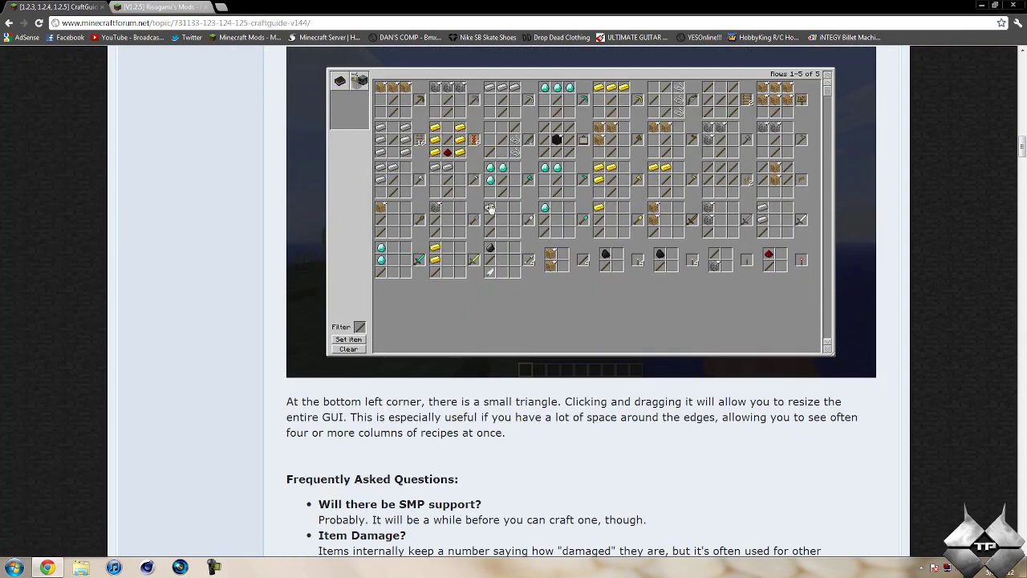
- Download the current CraftGuide version for Minecraft 1.2.4 and 1.2.5 through its AdF.ly link, and return to the forum post
scroll(490, 208, down, 12)
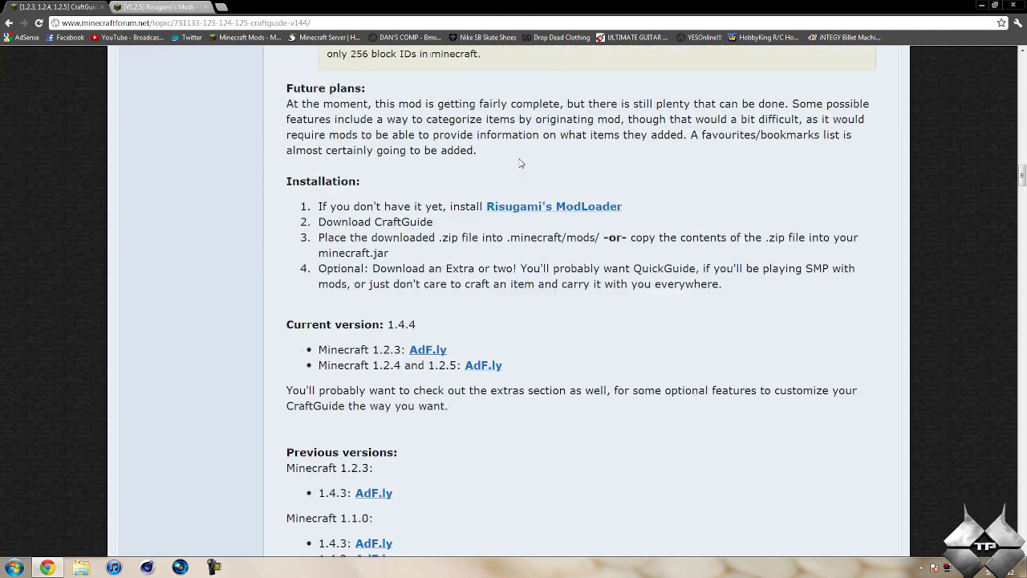
scroll(520, 162, down, 2)
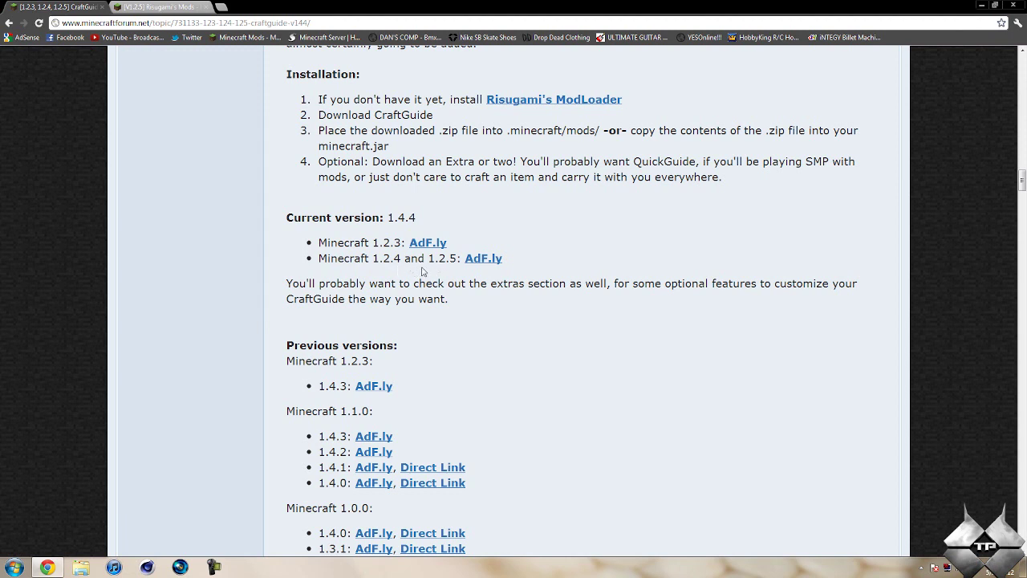
click(482, 260)
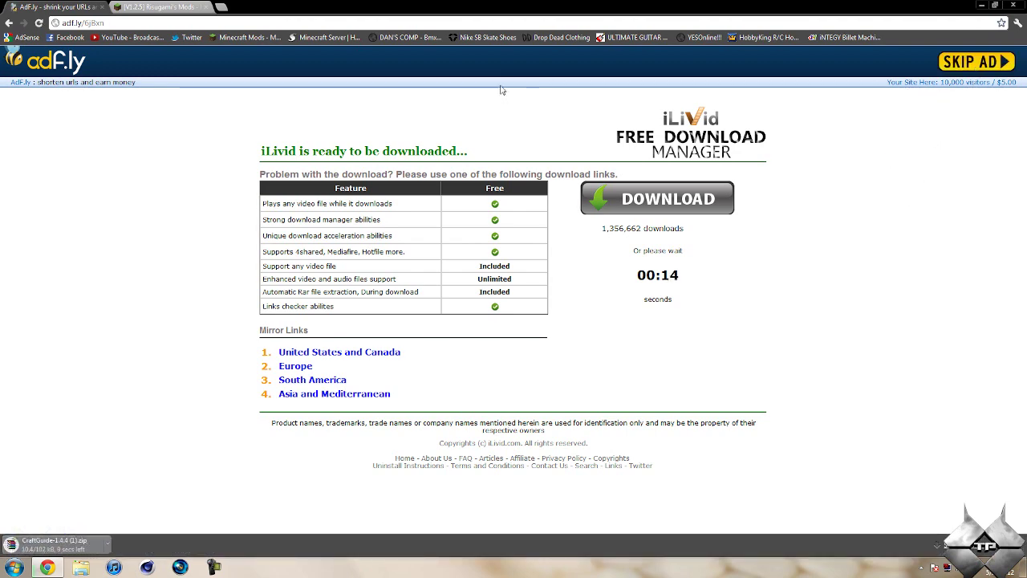
click(5, 26)
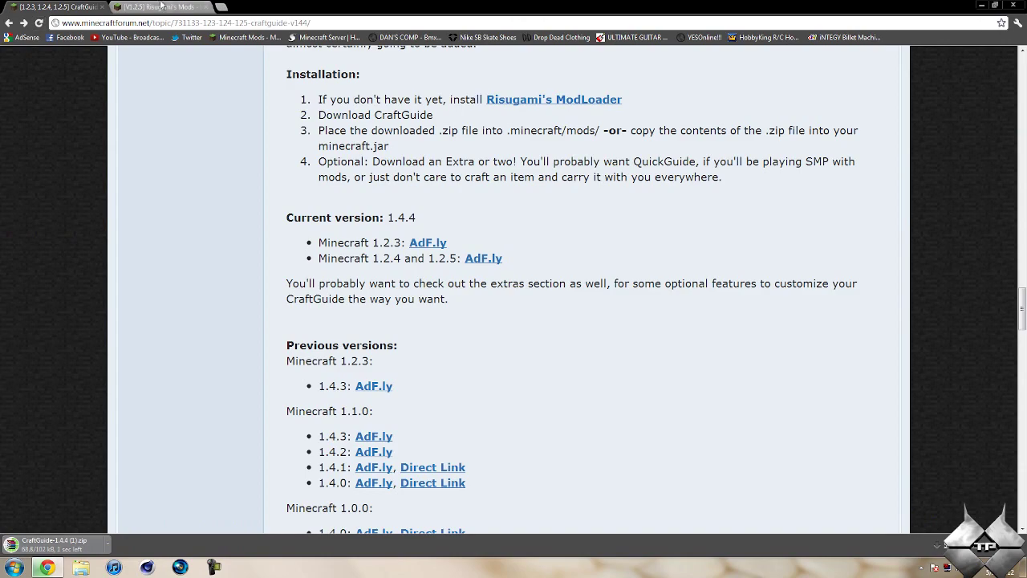
- Look through the Risugami's Mods forum thread for the ModLoader information
click(169, 7)
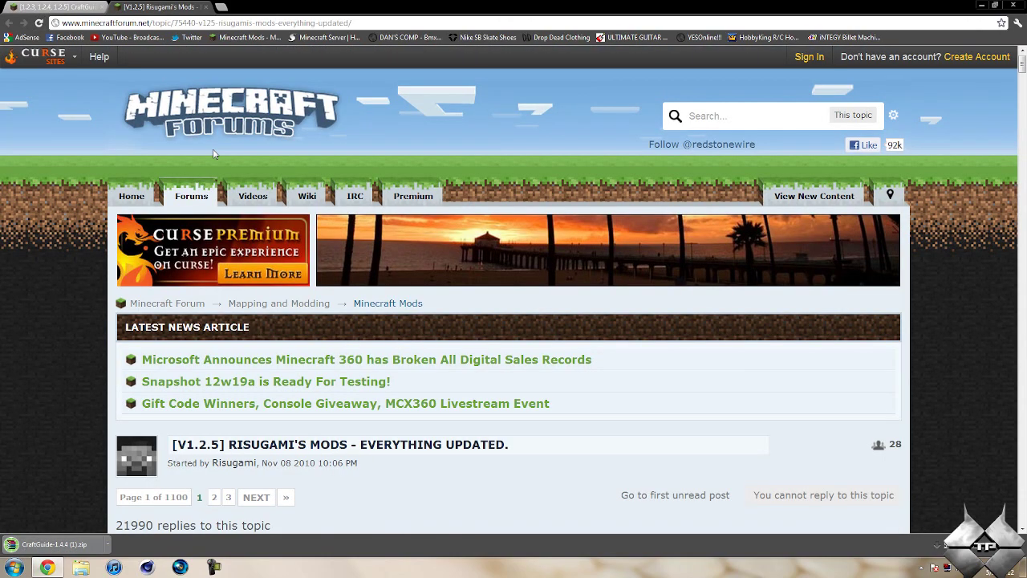
scroll(345, 217, down, 3)
scroll(345, 216, down, 15)
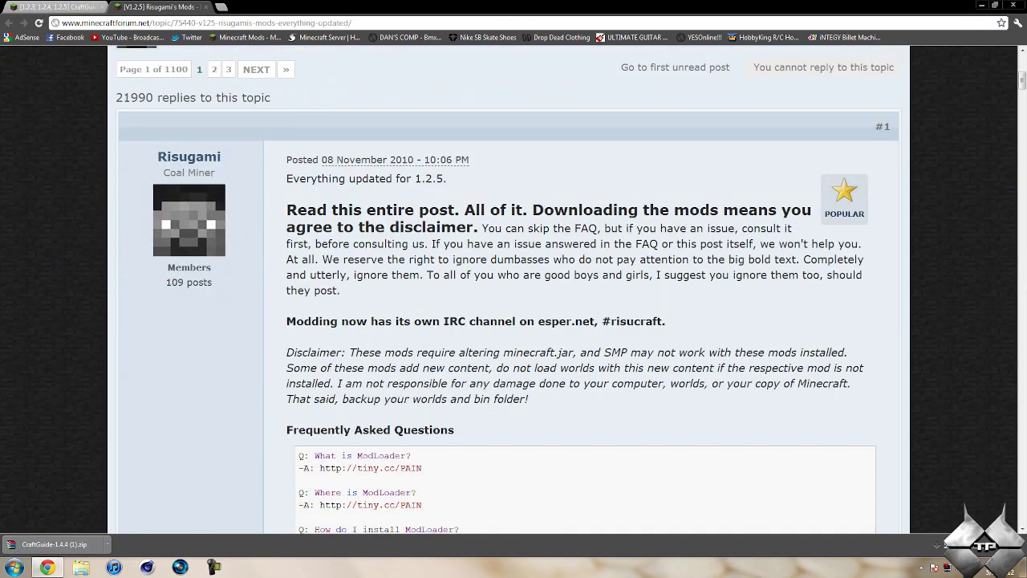
scroll(380, 241, down, 8)
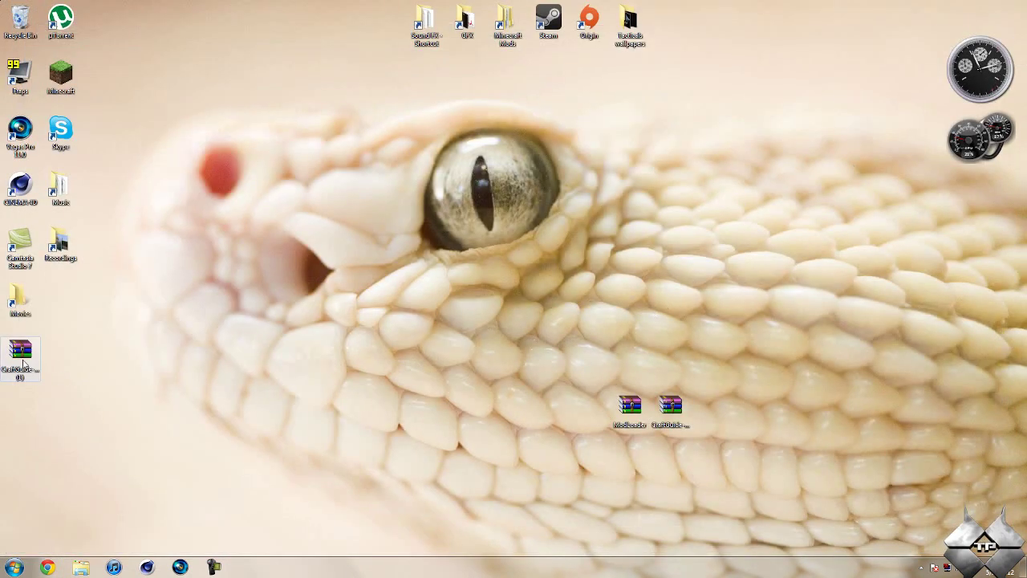
- Move the duplicate CraftGuide archive on the desktop to the Recycle Bin
drag(20, 354, 20, 22)
- Find the Roaming folder with %appdata% and open the bin folder inside .minecraft
click(14, 567)
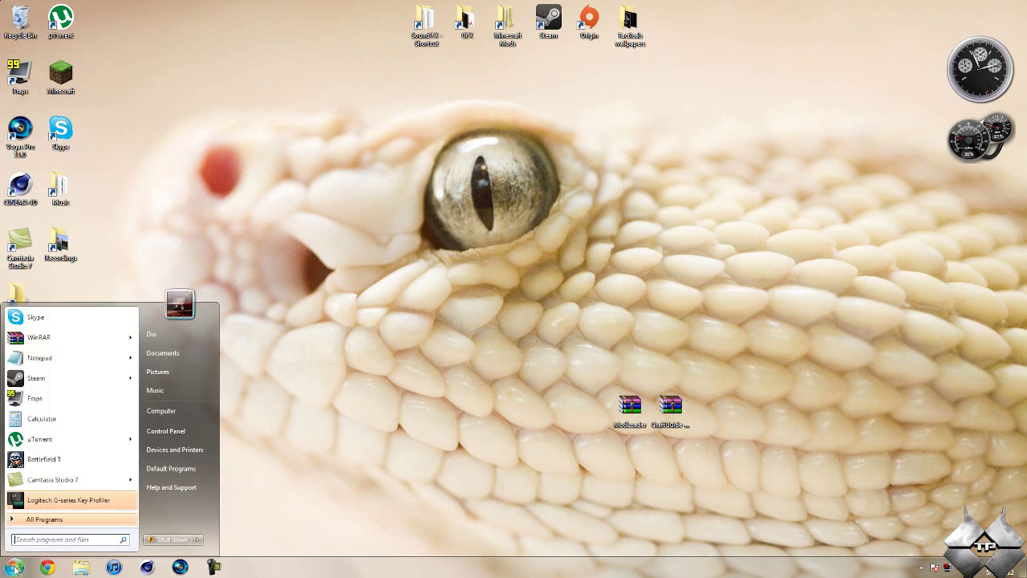
text(%)
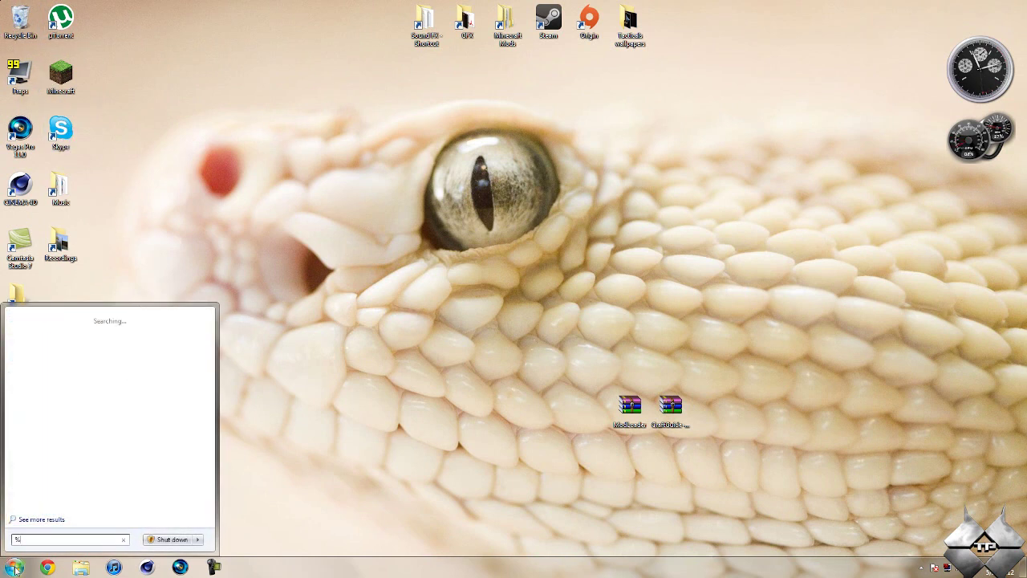
text(appdata%)
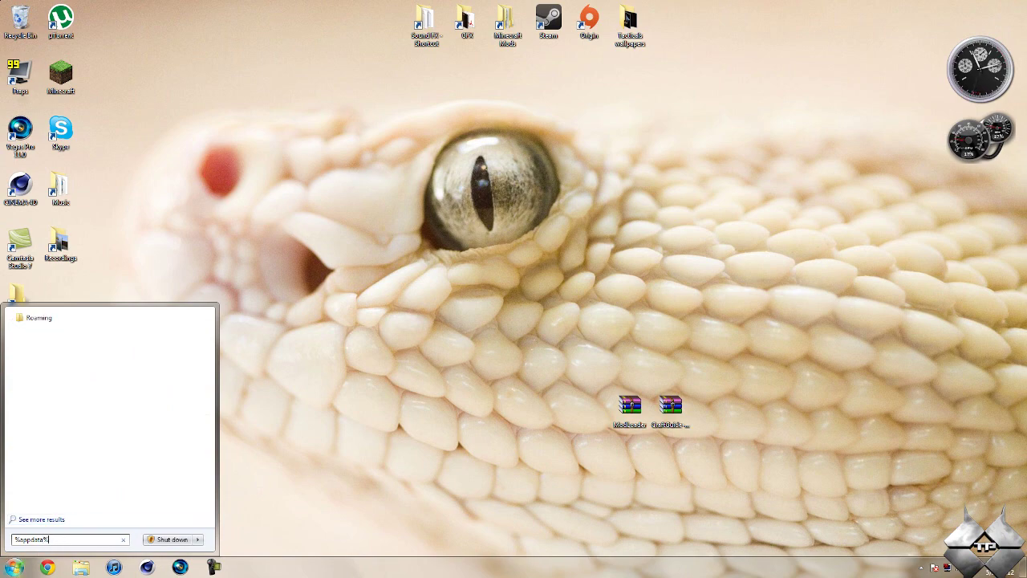
click(42, 324)
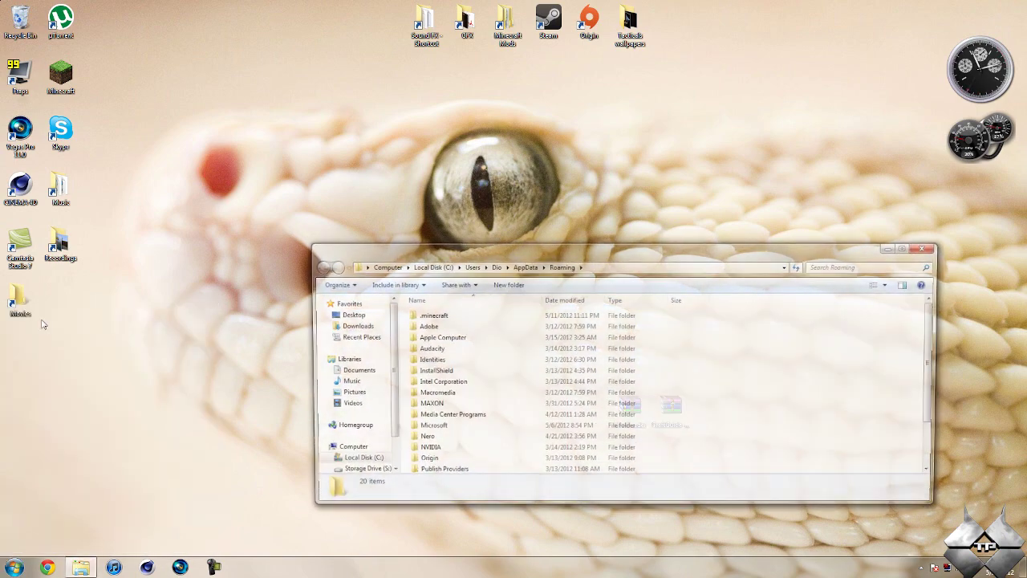
double_click(451, 316)
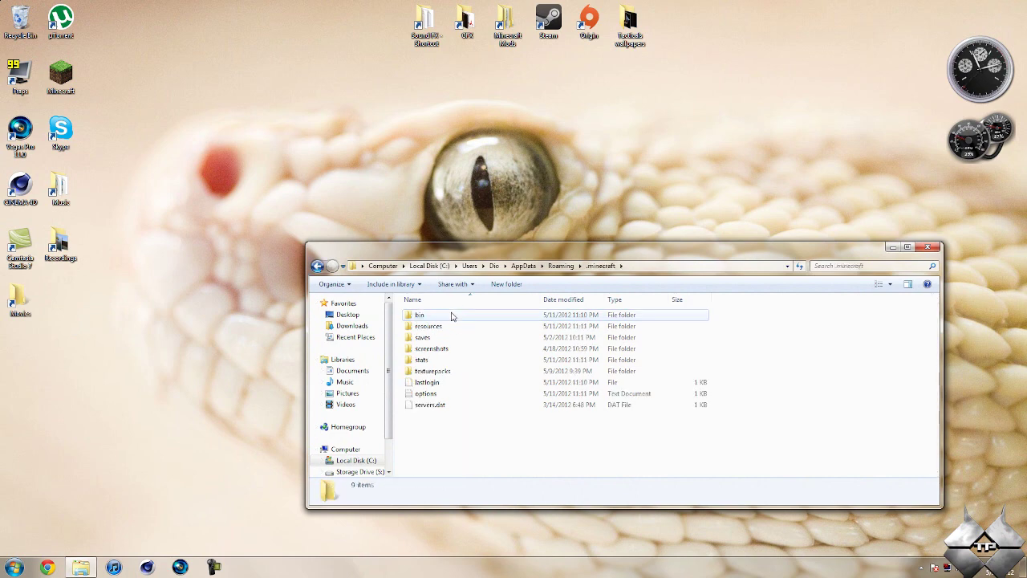
double_click(446, 319)
- Open minecraft.jar with WinRAR archiver in a half-screen window and close the bin folder window
click(432, 373)
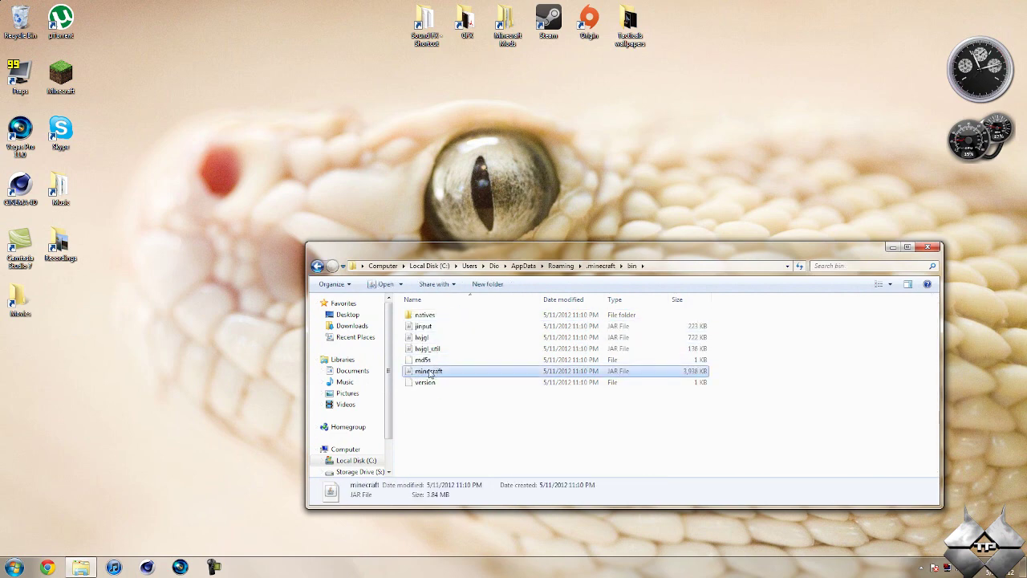
right_click(432, 374)
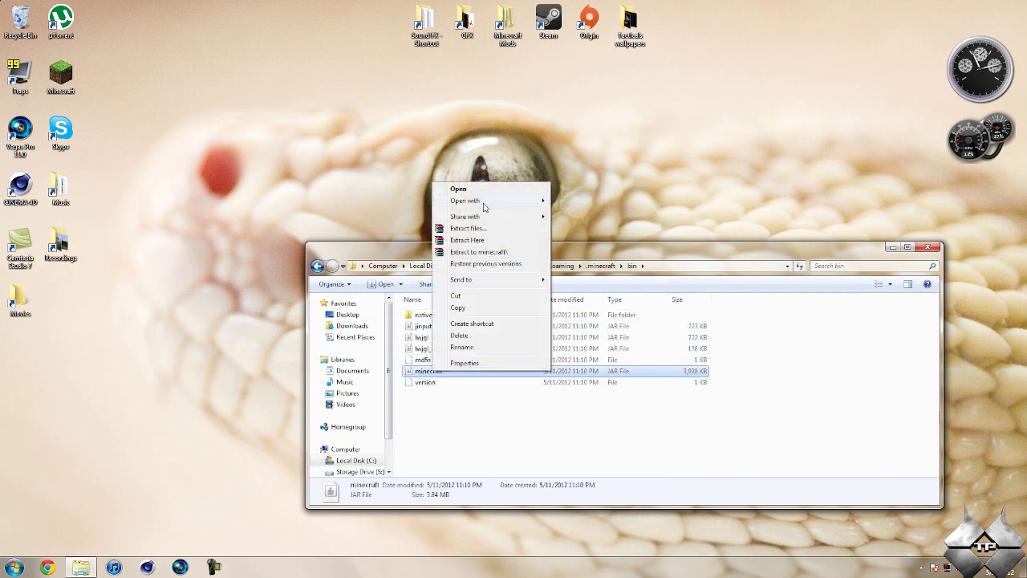
mouse_move(484, 207)
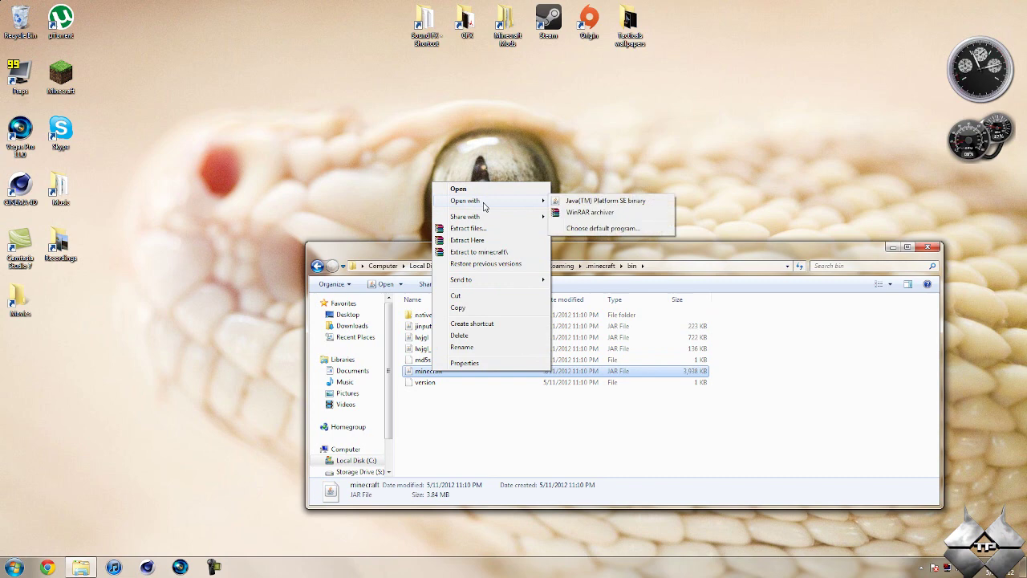
click(589, 213)
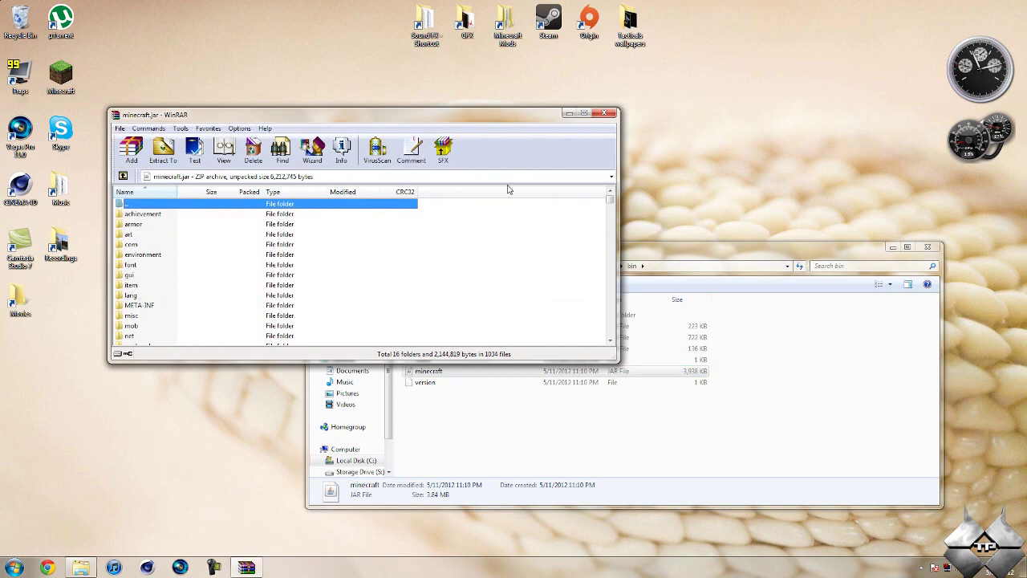
key(super+Left)
click(569, 252)
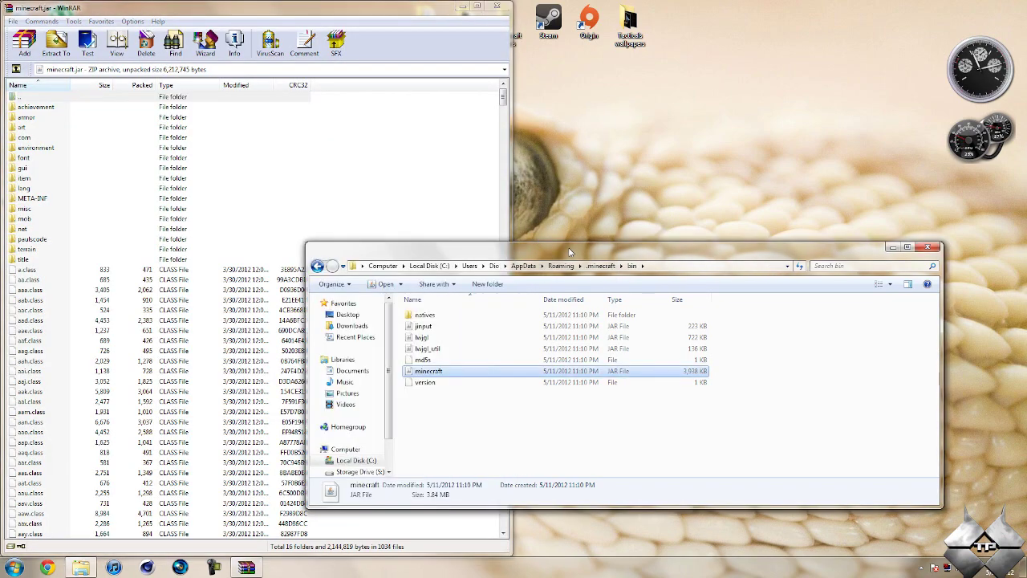
click(928, 247)
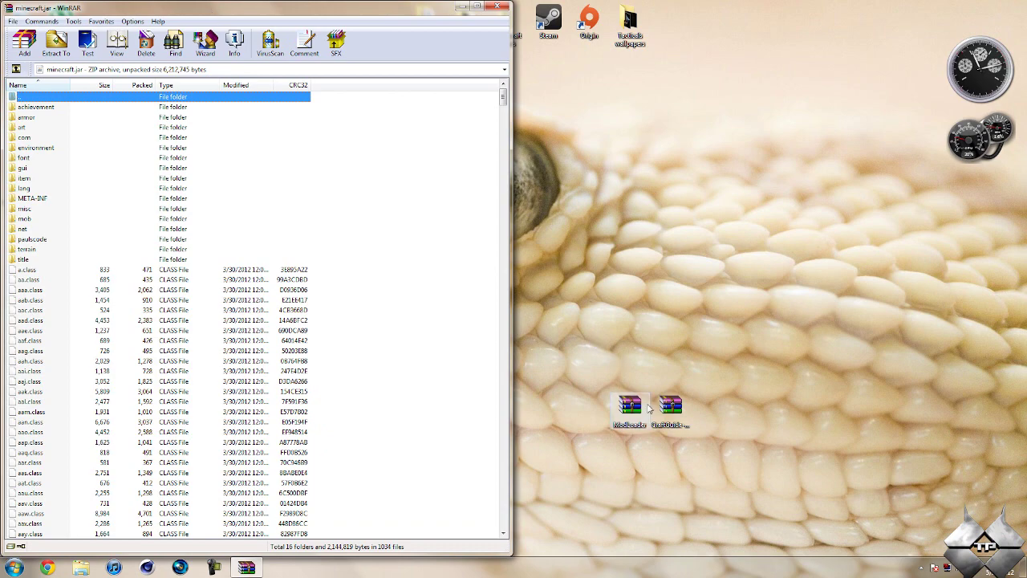
- Add all class files from the desktop's ModLoader archive to minecraft.jar and close the ModLoader archive
double_click(635, 409)
drag(446, 116, 1026, 273)
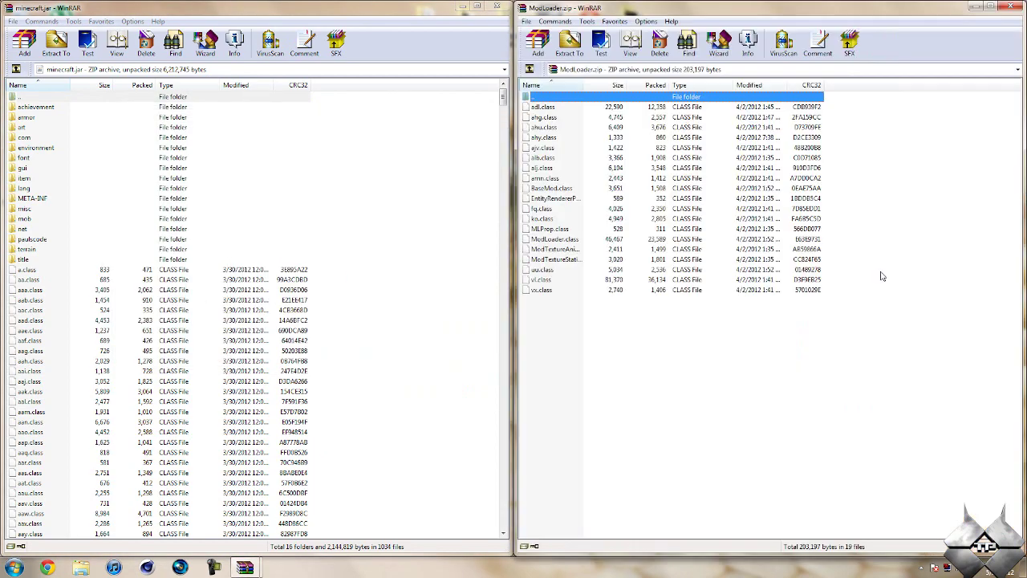
drag(645, 378, 554, 102)
drag(592, 201, 344, 340)
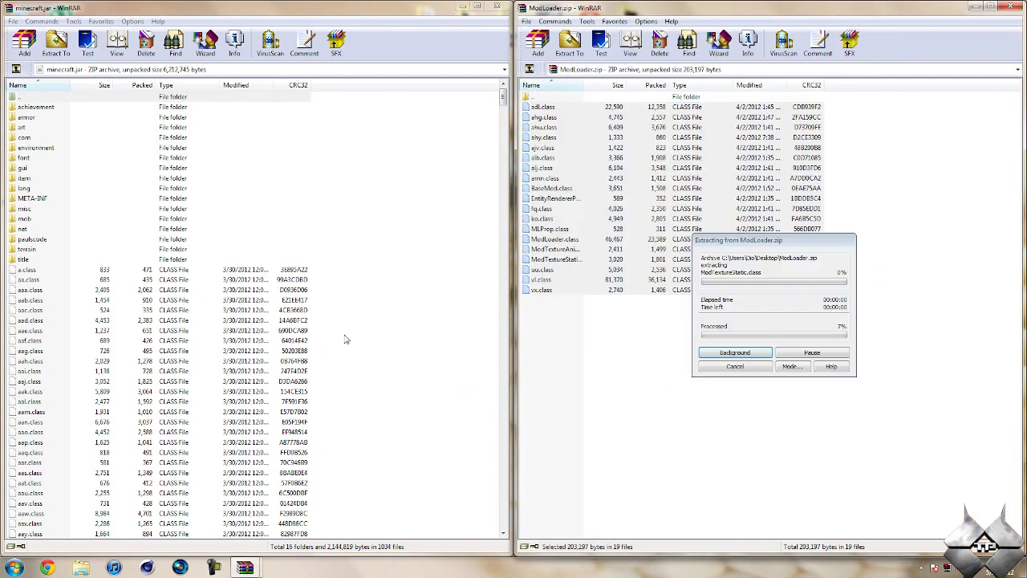
click(271, 371)
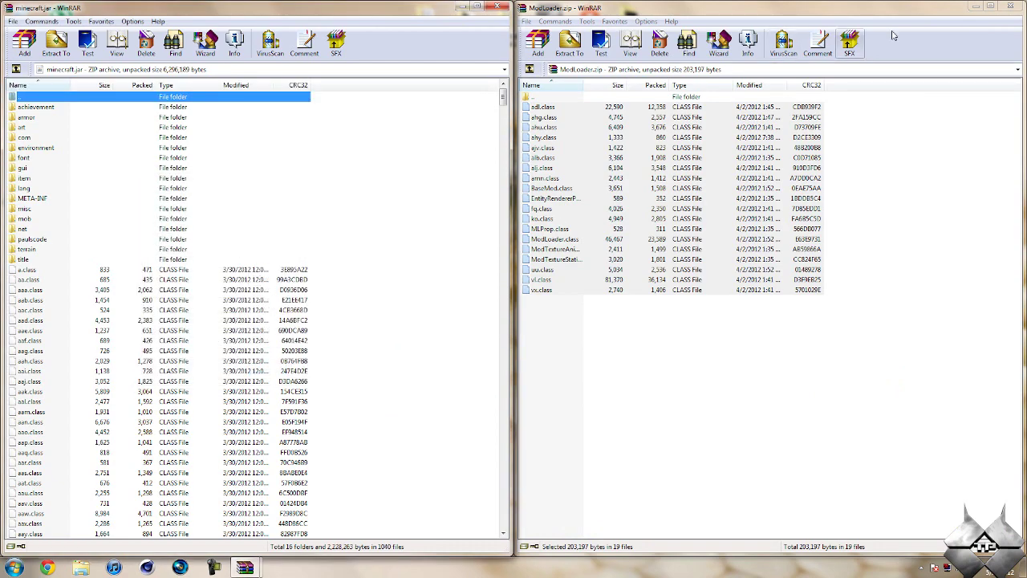
click(1013, 5)
- Add all files and folders from the desktop's CraftGuide-1.4.4.zip to minecraft.jar and close the CraftGuide archive
double_click(670, 405)
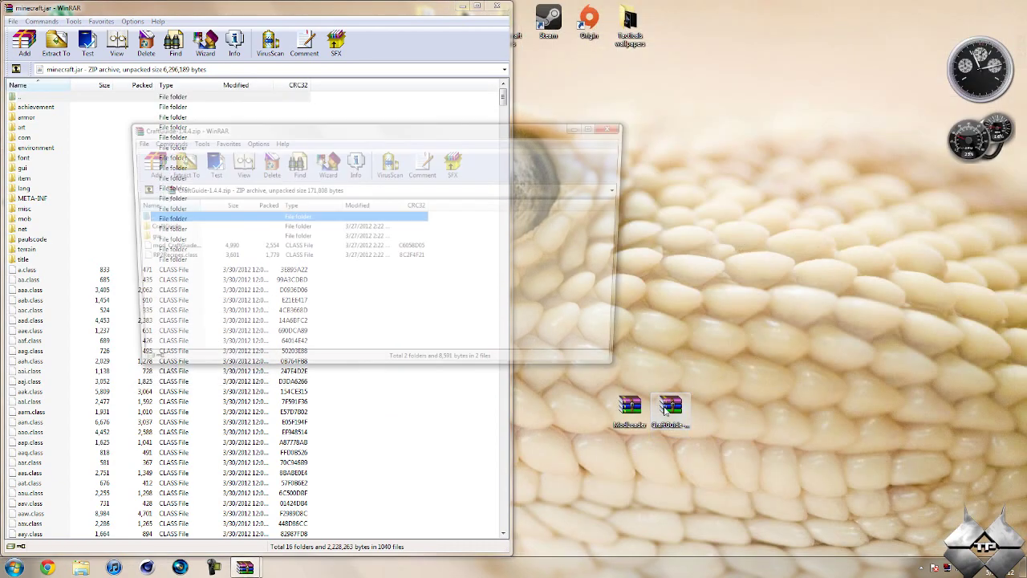
drag(491, 158, 1026, 153)
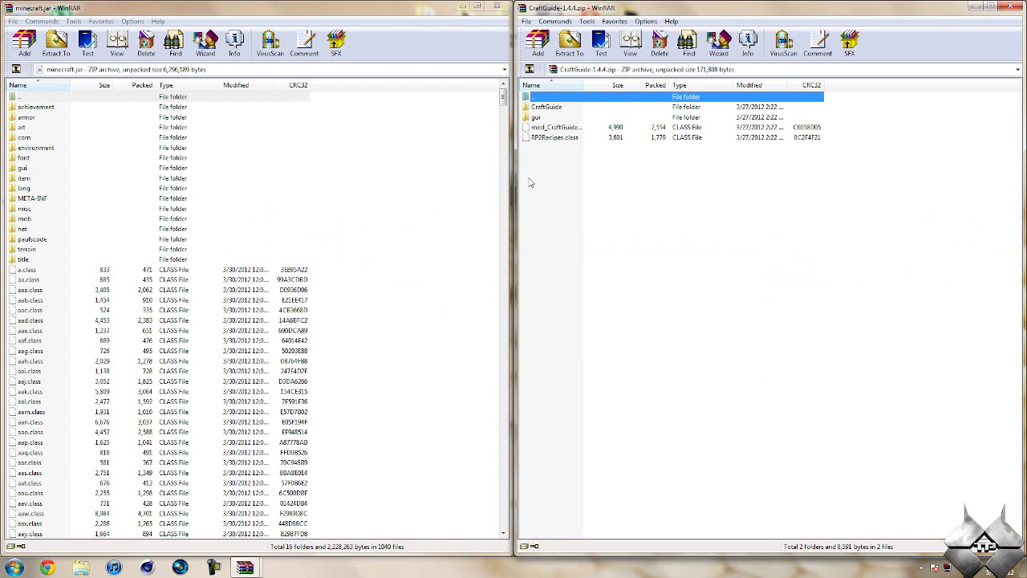
drag(560, 168, 390, 315)
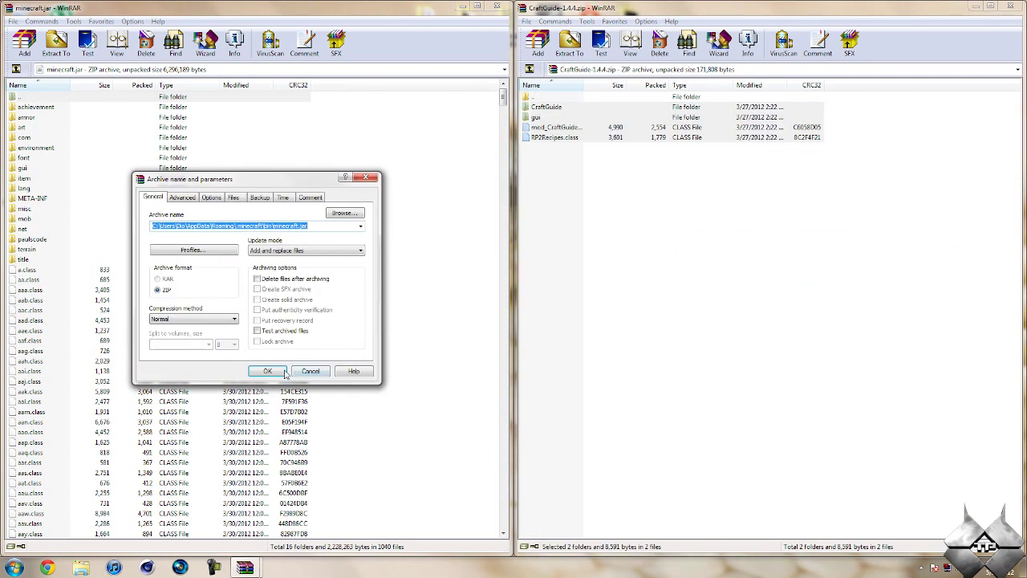
click(271, 370)
click(1011, 7)
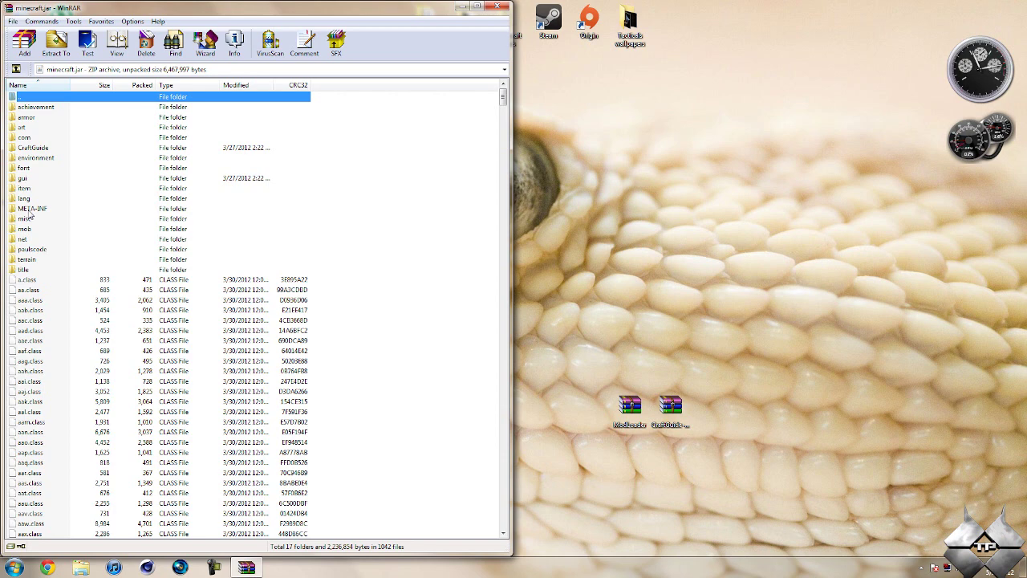
- Delete the META-INF folder from minecraft.jar and close the archive
click(29, 211)
right_click(40, 210)
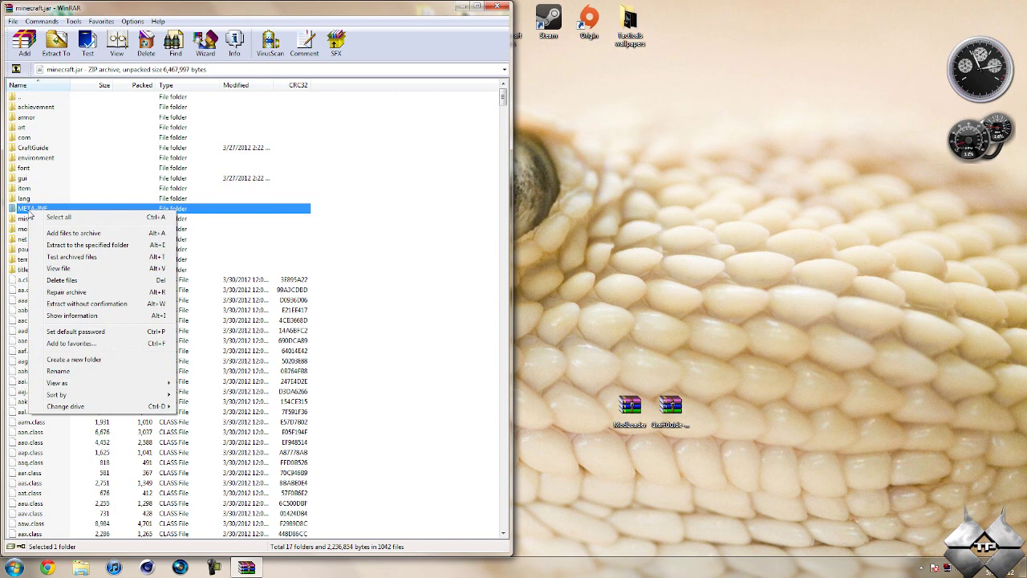
click(61, 279)
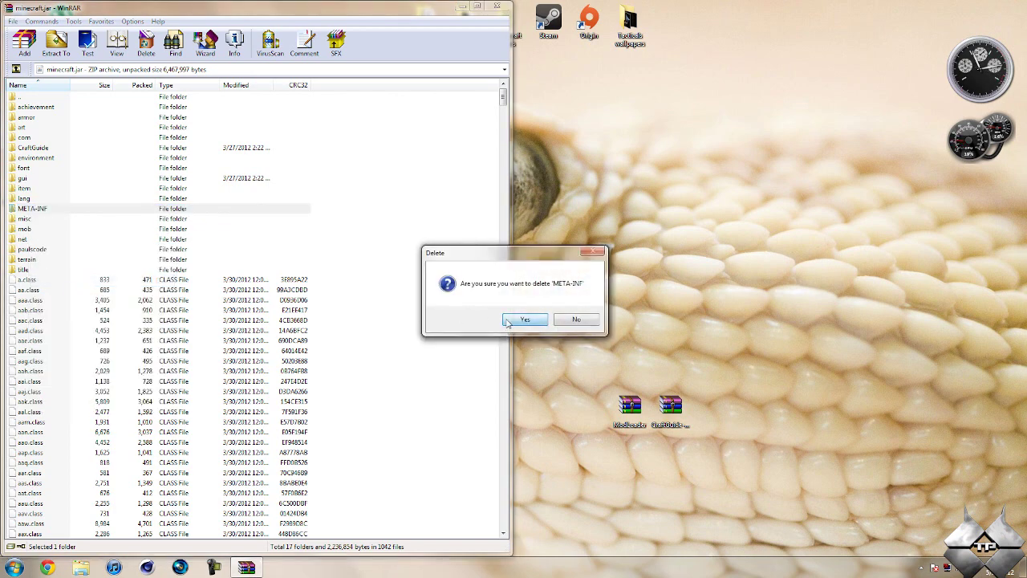
click(508, 324)
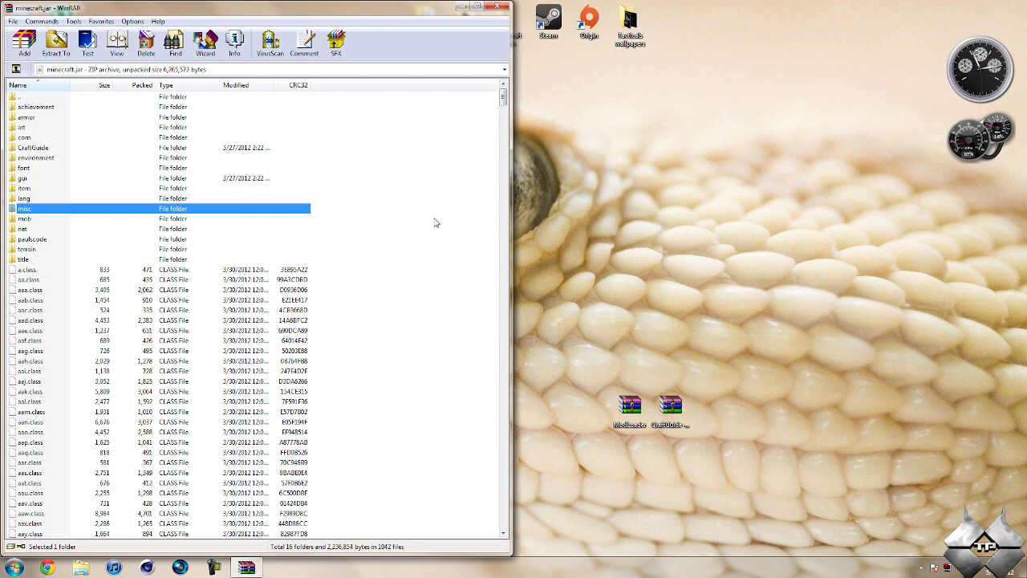
click(499, 6)
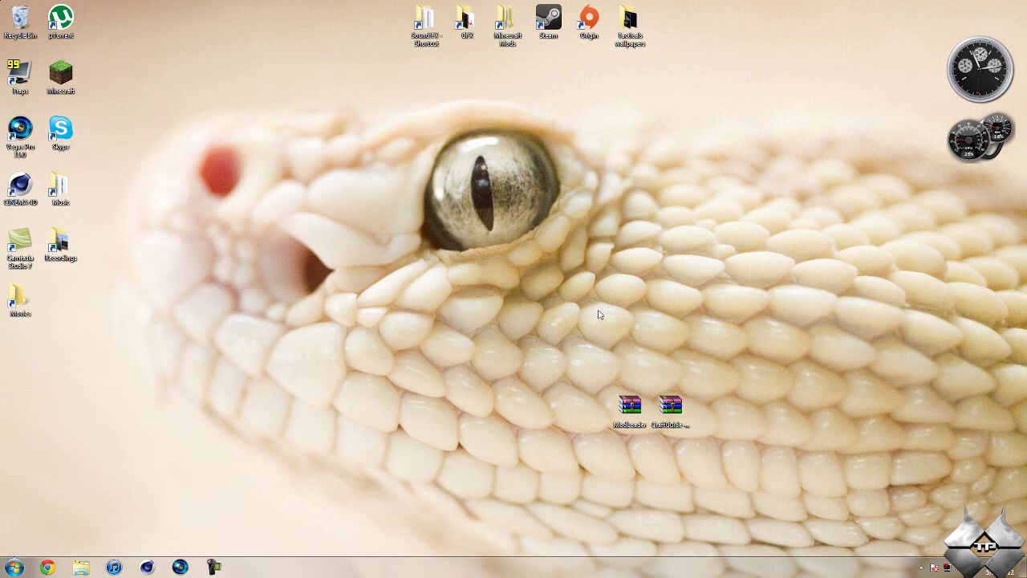